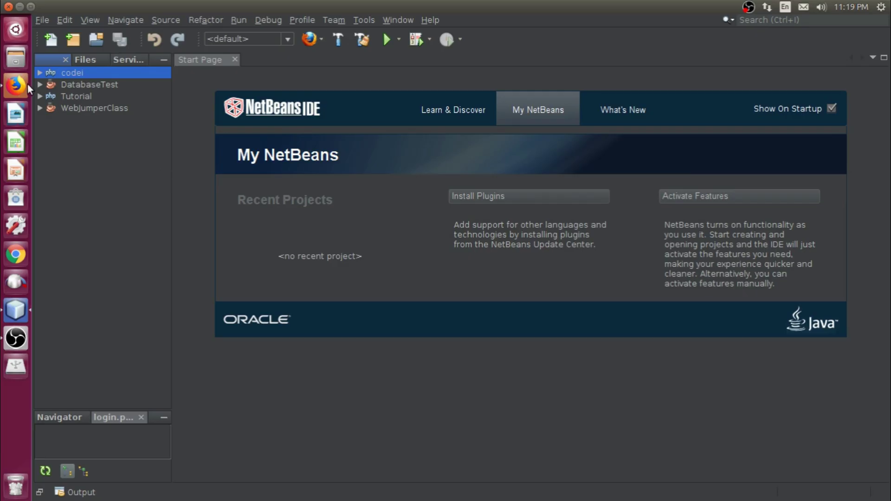
Step: Open codei/application/config/config.php, read through it, then close it and collapse config
left_click(40, 72)
left_click(56, 120)
double_click(122, 144)
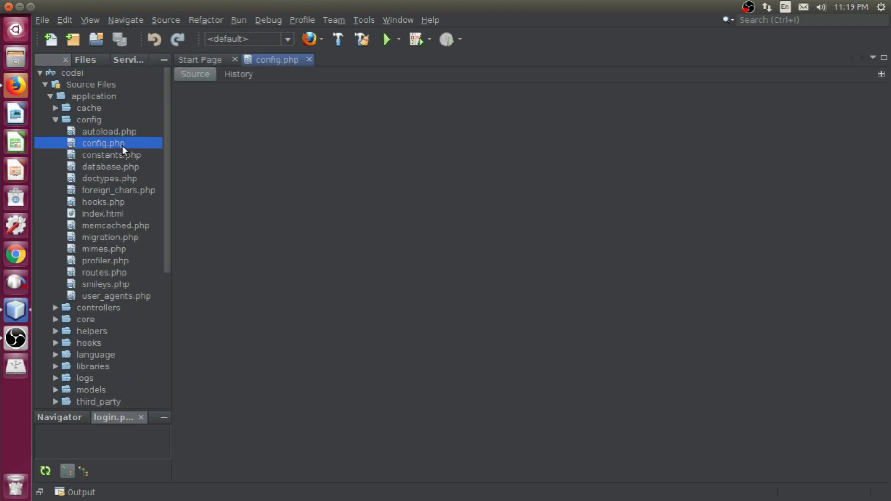
left_click(336, 369)
scroll(335, 369, "down", 7)
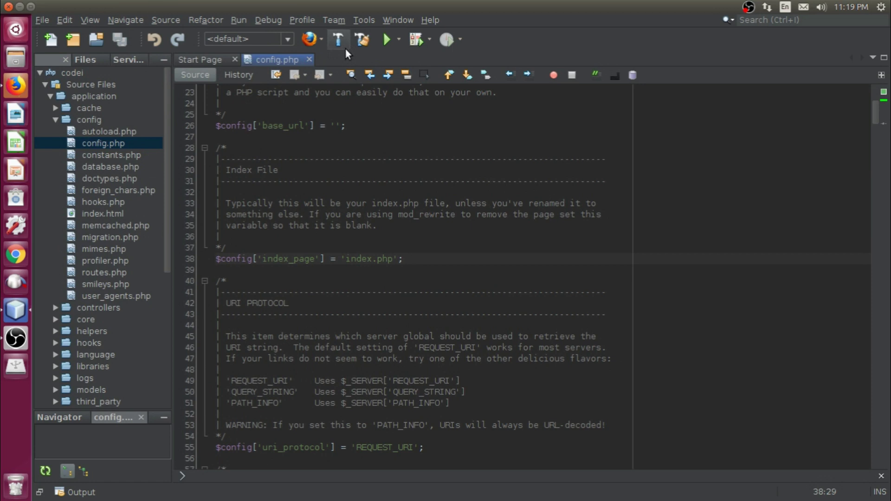
left_click(310, 59)
left_click_drag(166, 130, 166, 136)
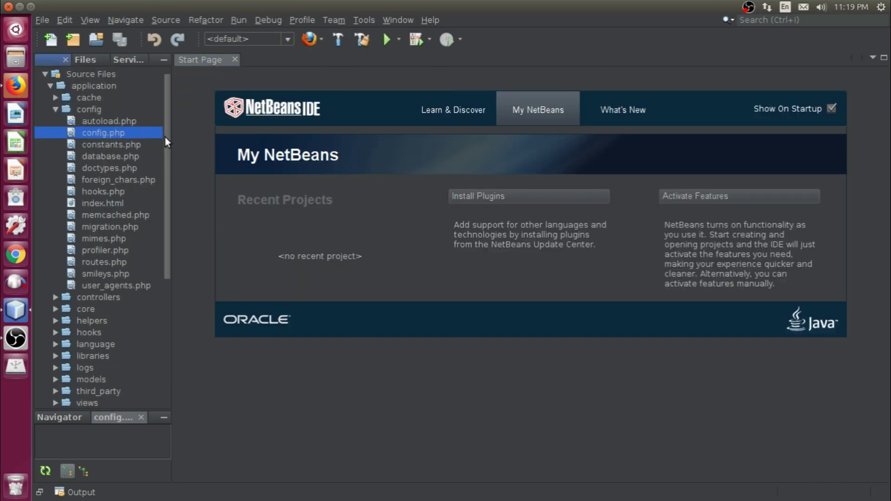
left_click(55, 111)
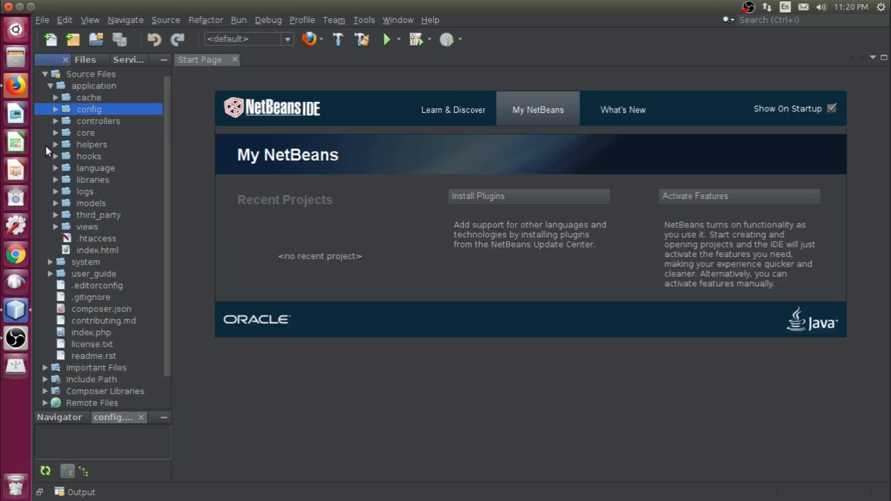
Step: Add public function index() with an empty $this->load->view('') call to Welcome.php and save
left_click(56, 122)
double_click(98, 145)
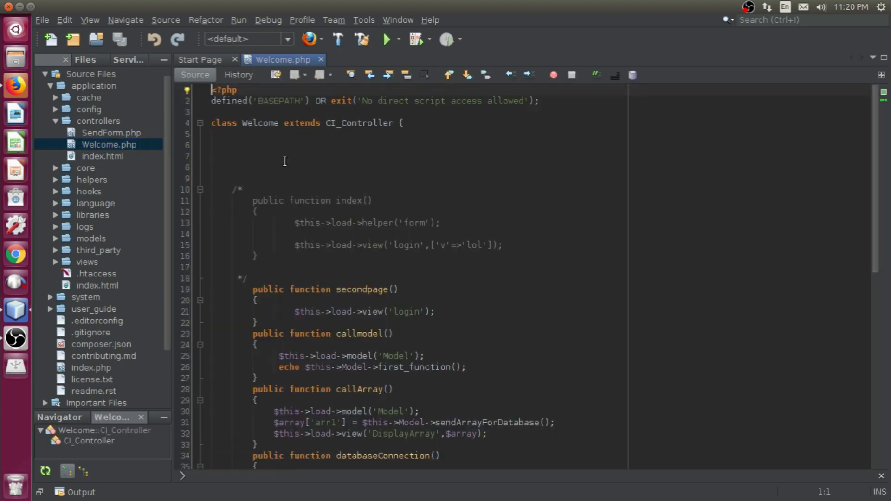
key("Return")
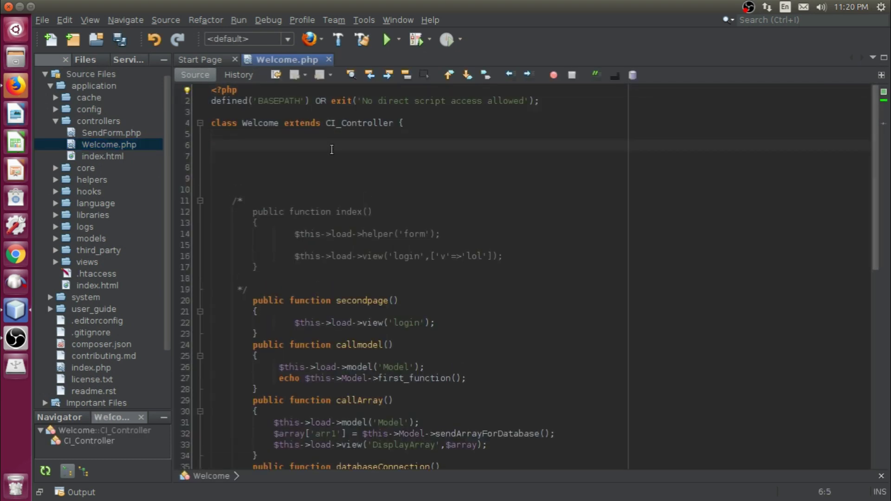
type("publ")
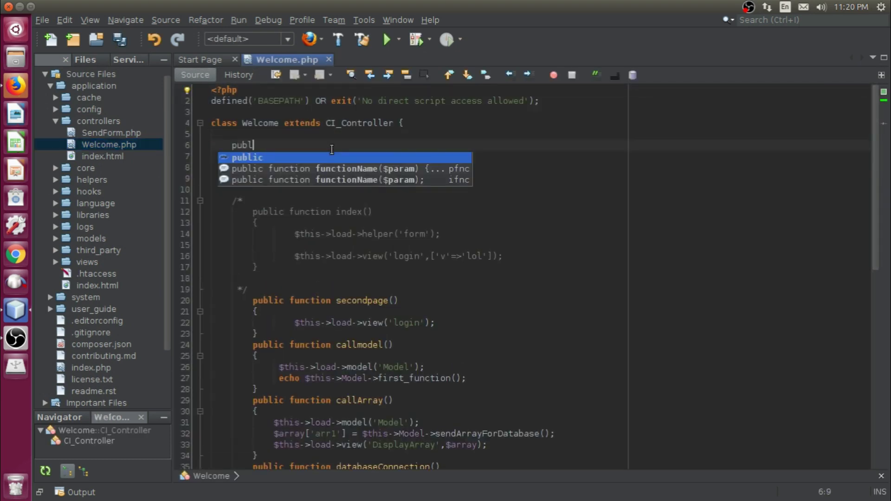
type("ic")
key("BackSpace")
key("BackSpace")
key("BackSpace")
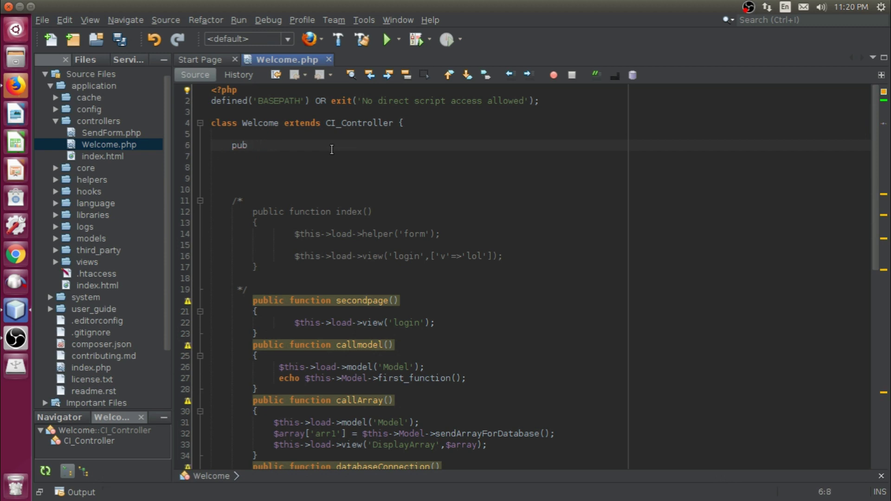
type("lic function  ")
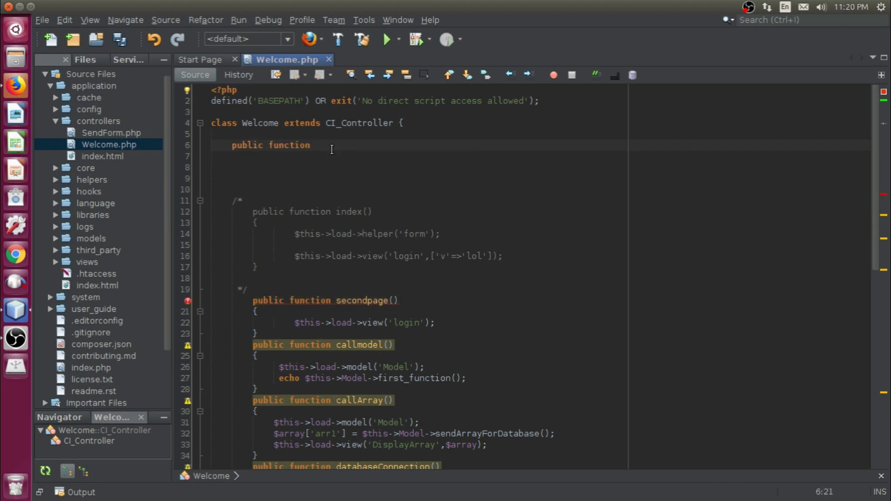
type("index()")
key("Return")
type("{")
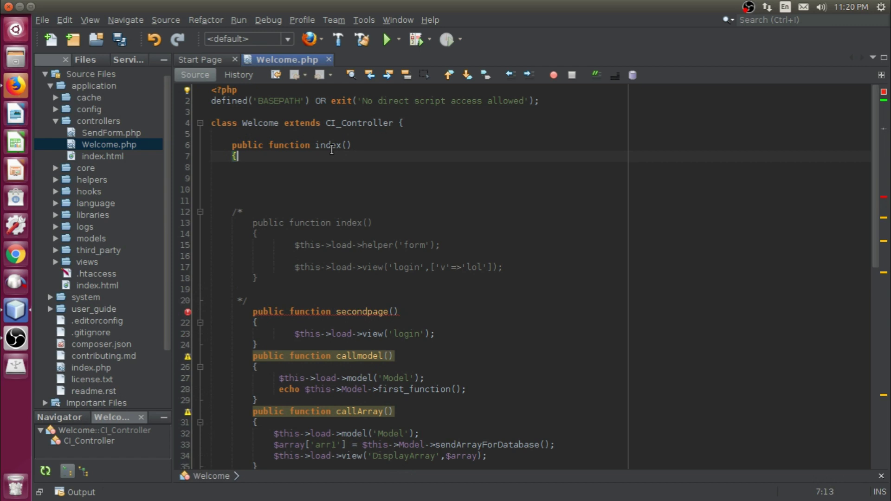
key("Return")
key("ctrl+s")
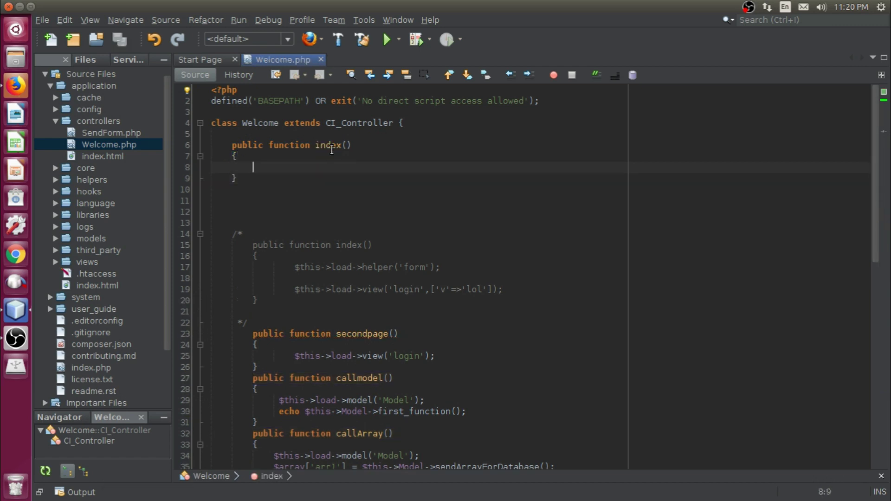
type("$this")
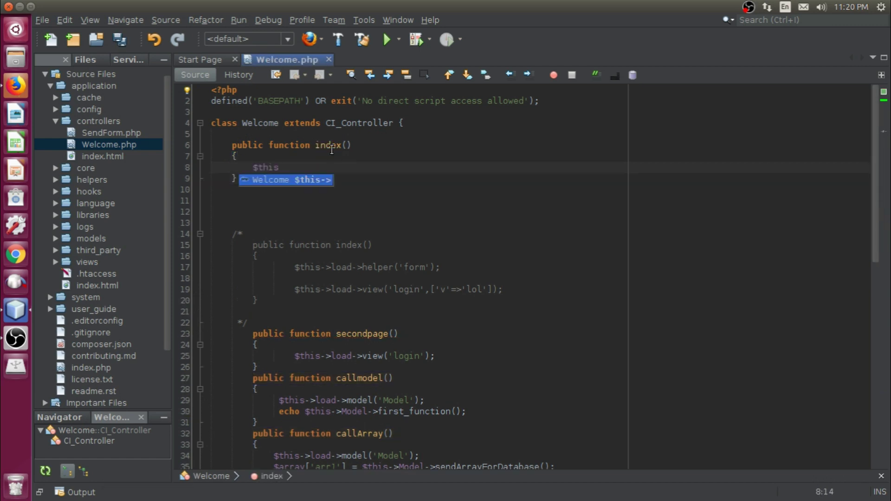
type("->load->")
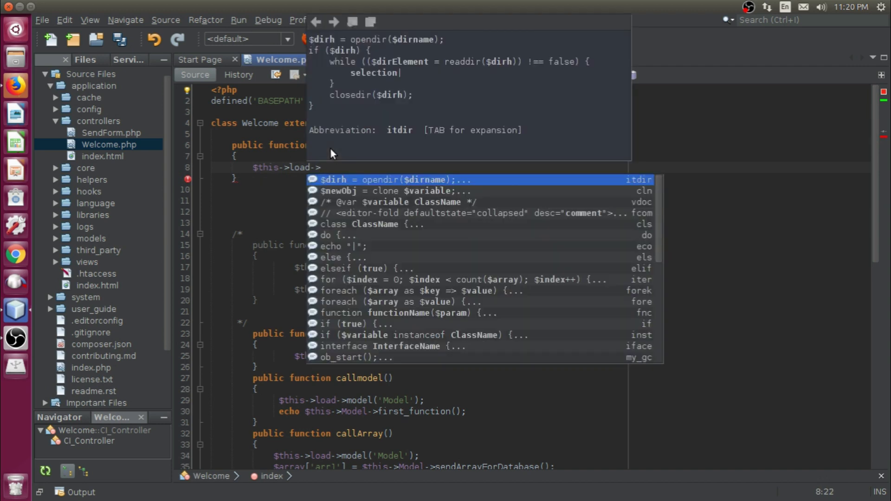
type("view();")
key("ctrl+s")
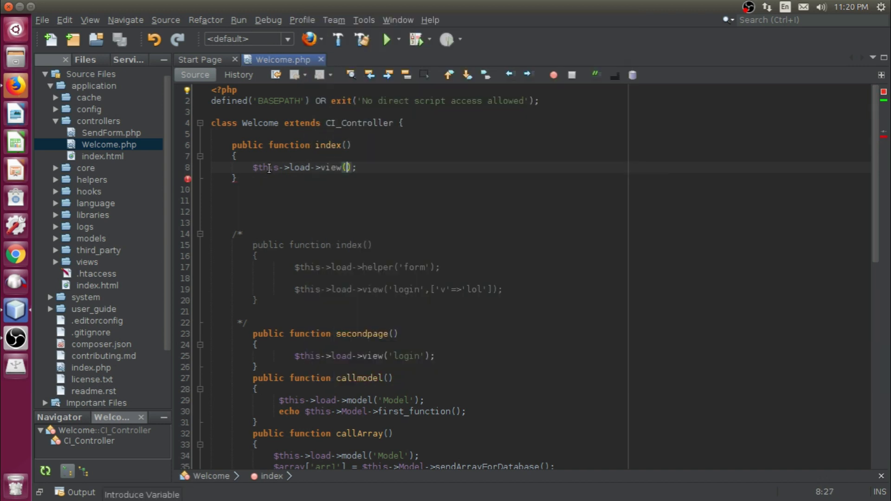
type("'")
key("ctrl+s")
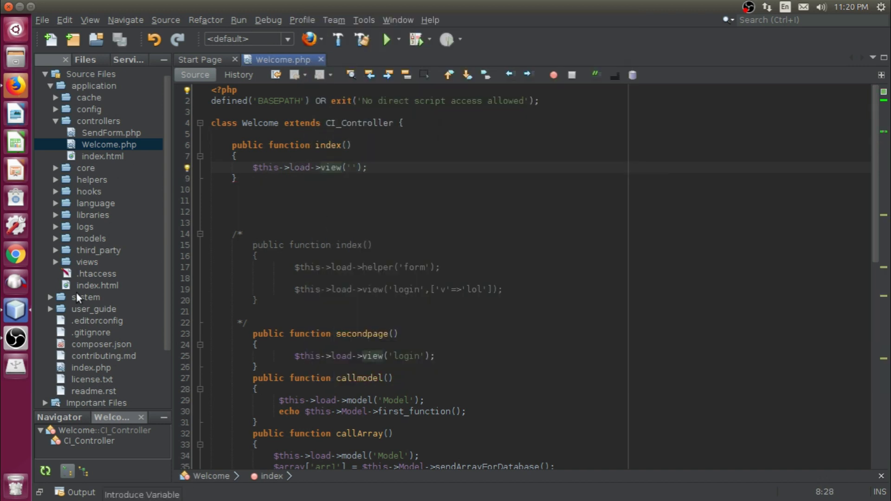
Step: Create a Form_View PHP file in views that echoes 'This works', and save it
right_click(88, 264)
left_click(219, 284)
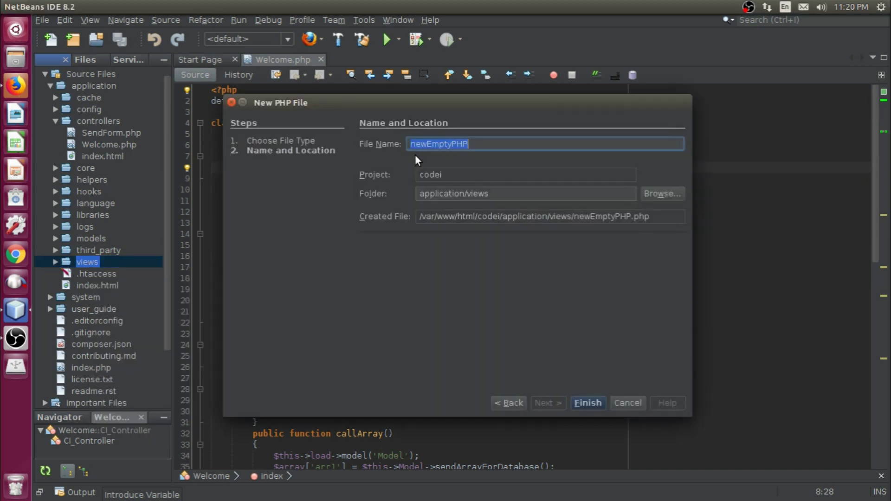
type("Form_")
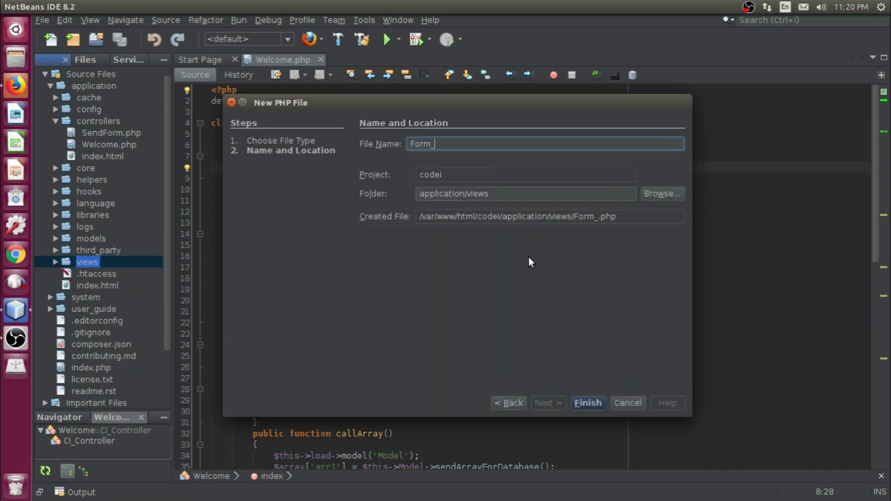
type("View")
left_click(586, 403)
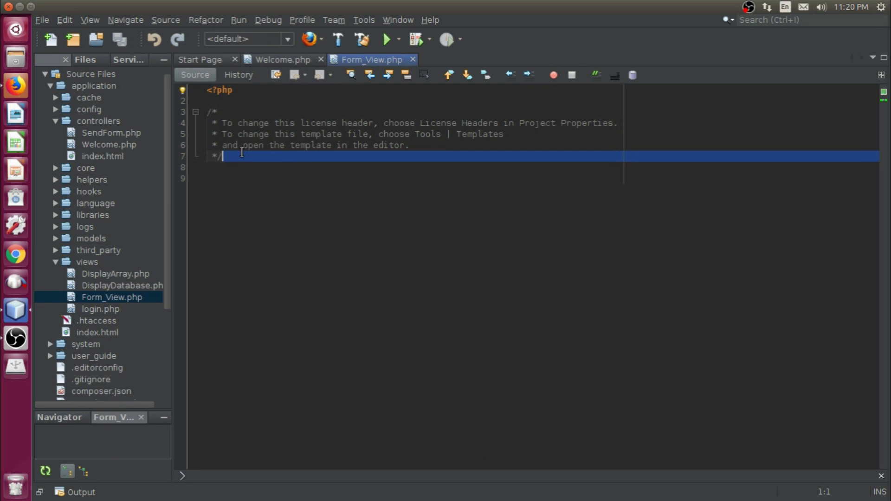
left_click_drag(279, 156, 208, 111)
key("BackSpace")
type("?>")
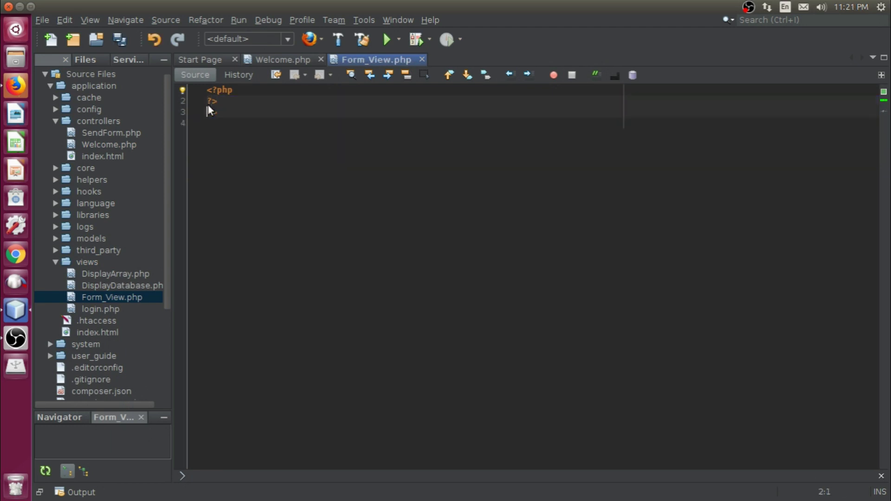
type("echo ")
type("'")
type("This works")
key("ctrl+s")
Step: Make Welcome's index() load view('Form_View') and save
left_click(279, 59)
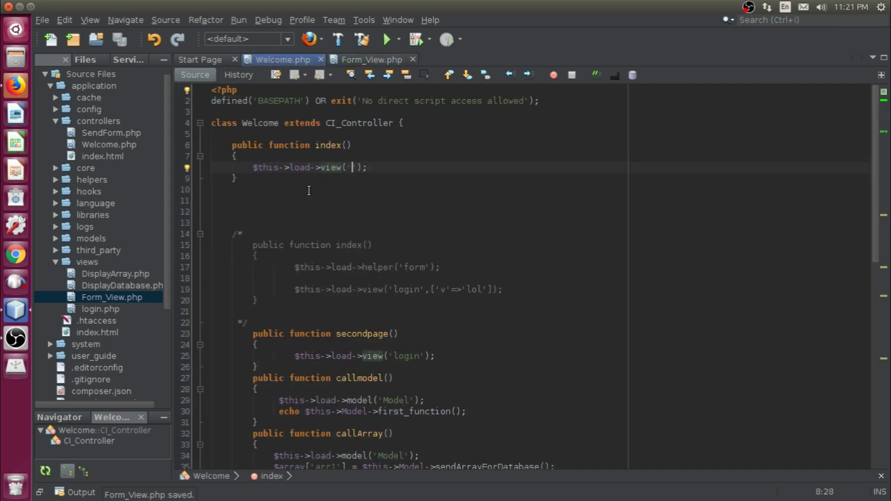
type("Form")
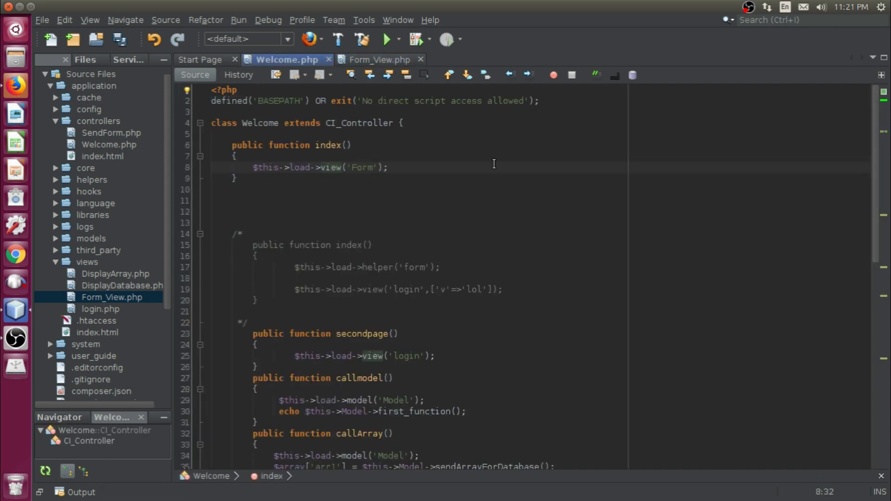
type("_View")
key("ctrl+s")
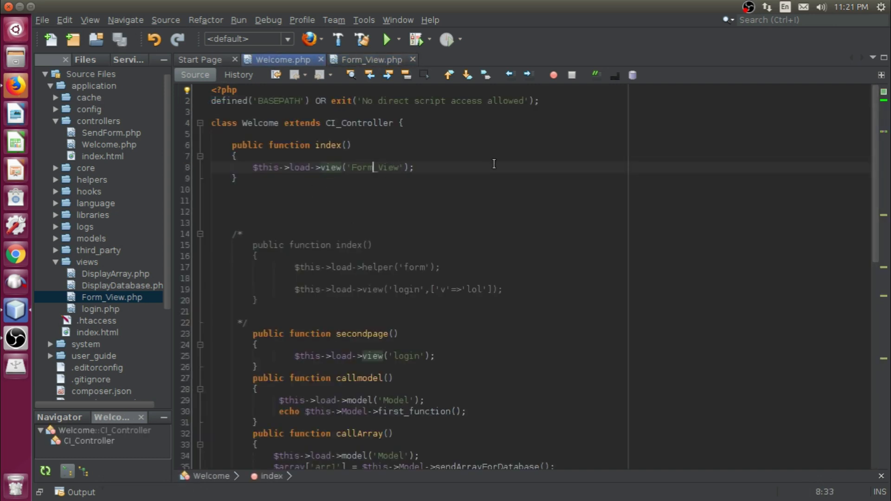
key("Left")
key("Left")
key("Left")
Step: Replace the echo in Form_View.php with two helper-loading lines and save
key("ctrl+Tab")
key("ctrl+shift+Left")
key("ctrl+shift+Left")
key("ctrl+shift+Left")
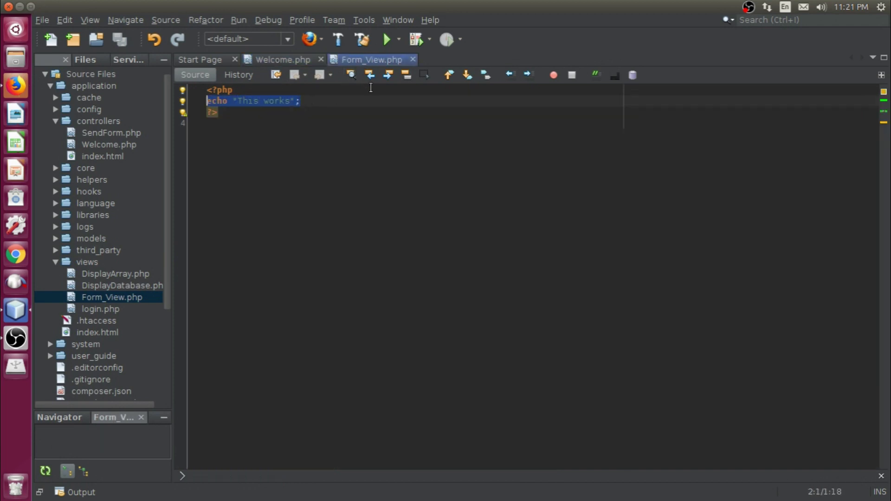
type("$this->")
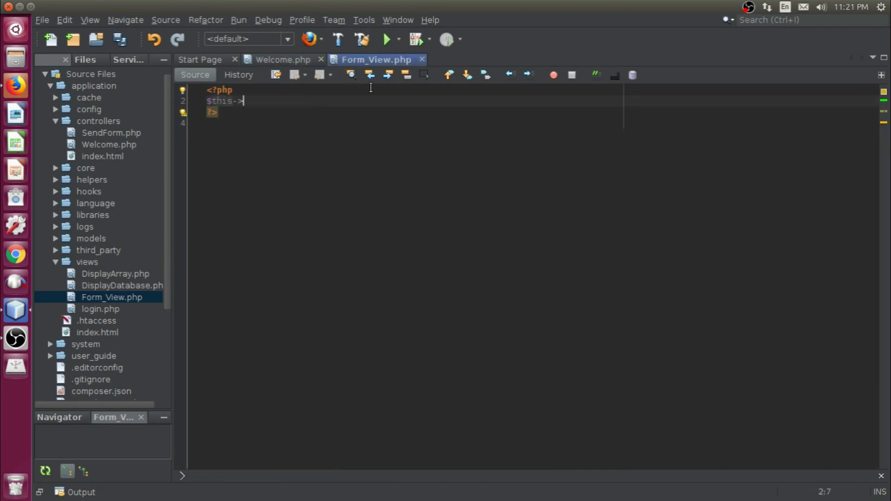
type("load->helpe")
type("r('')")
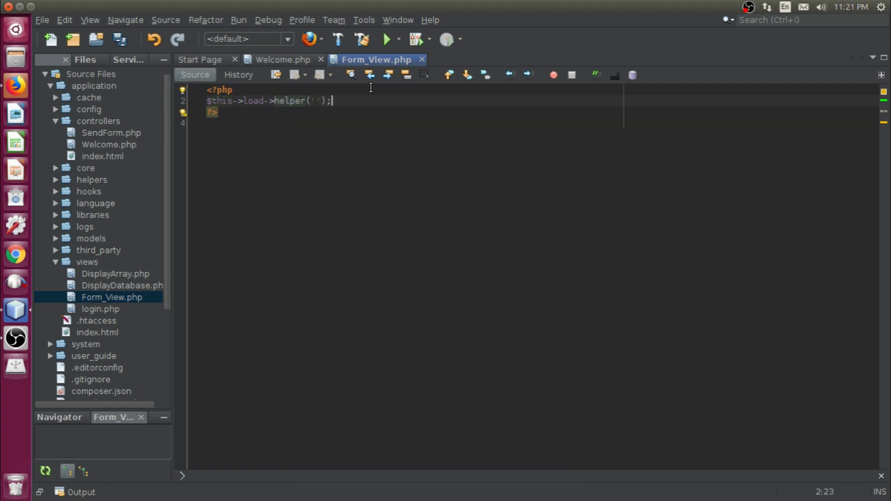
type(";")
key("shift+Home")
key("ctrl+shift+Down")
key("ctrl+z")
key("ctrl+shift+Down")
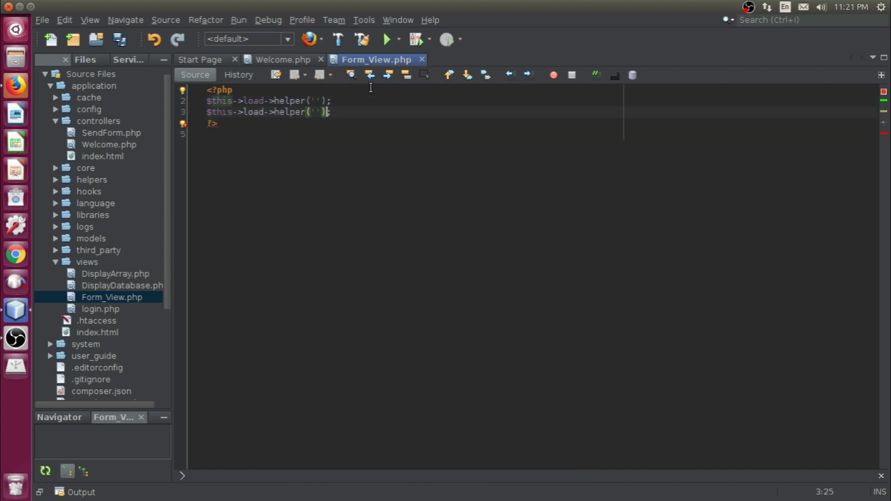
key("Up")
key("Left")
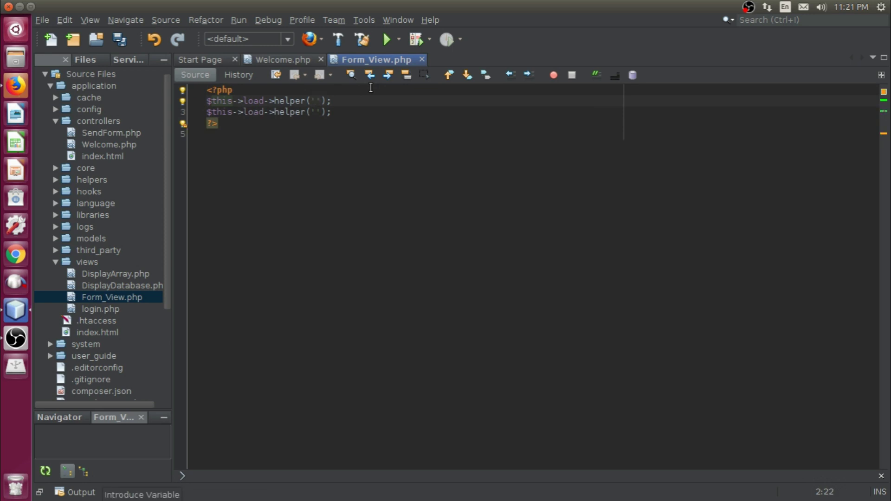
type("form")
type("url")
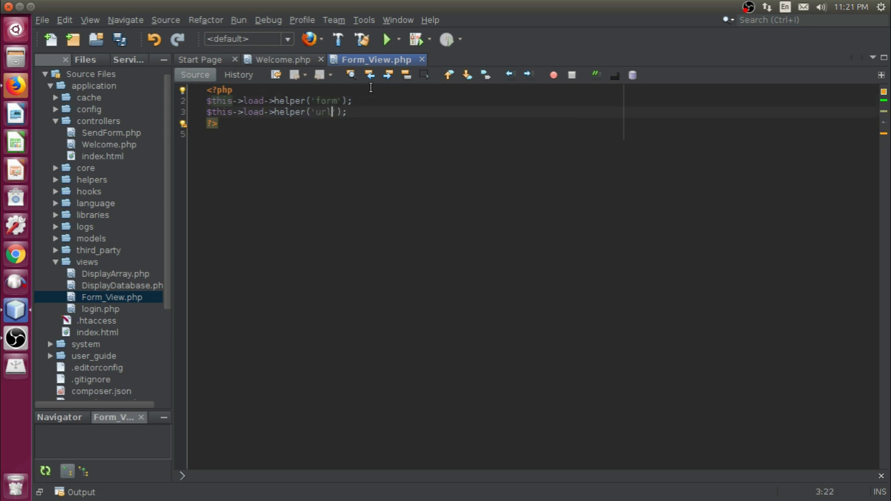
key("ctrl+s")
key("End")
key("Return")
key("ctrl+s")
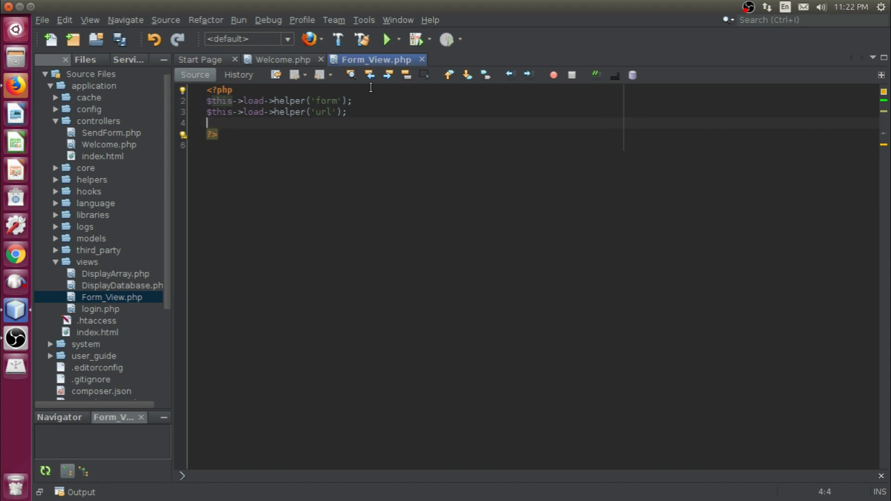
type("echo form")
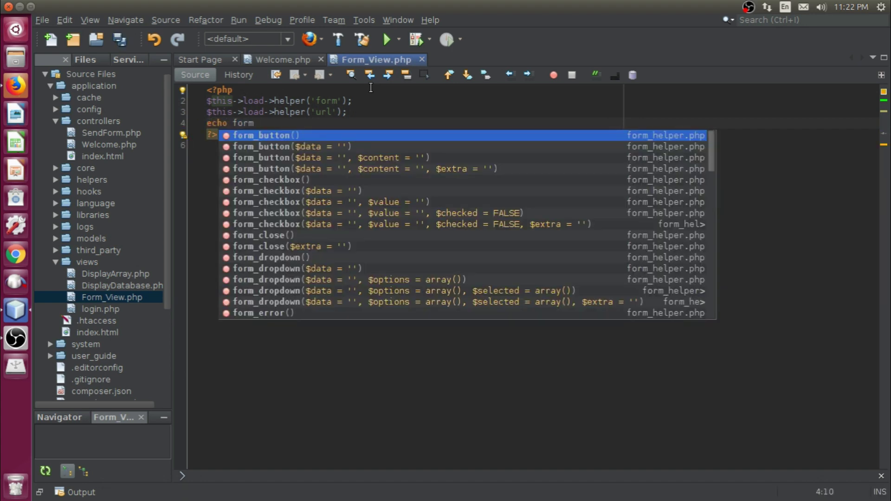
type("_o")
Step: Add form_open and form_close calls to Form_View.php and save
key("Return")
type(";")
key("ctrl+s")
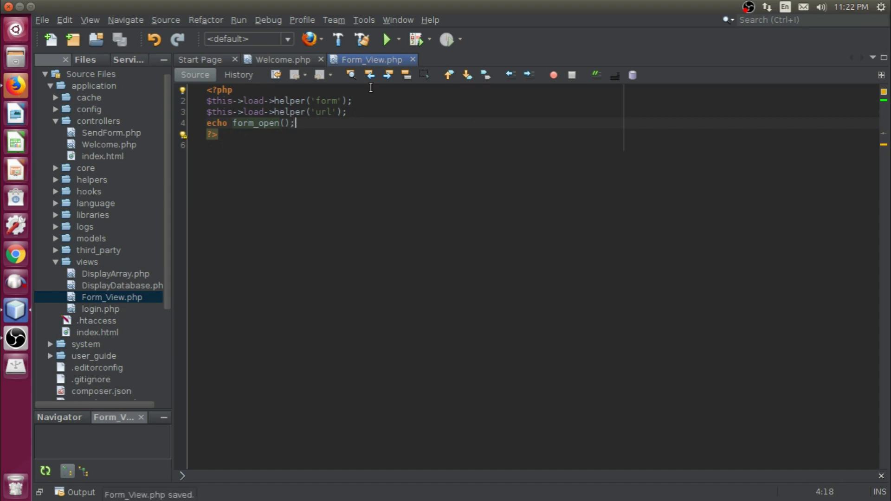
key("Return")
type("echo for")
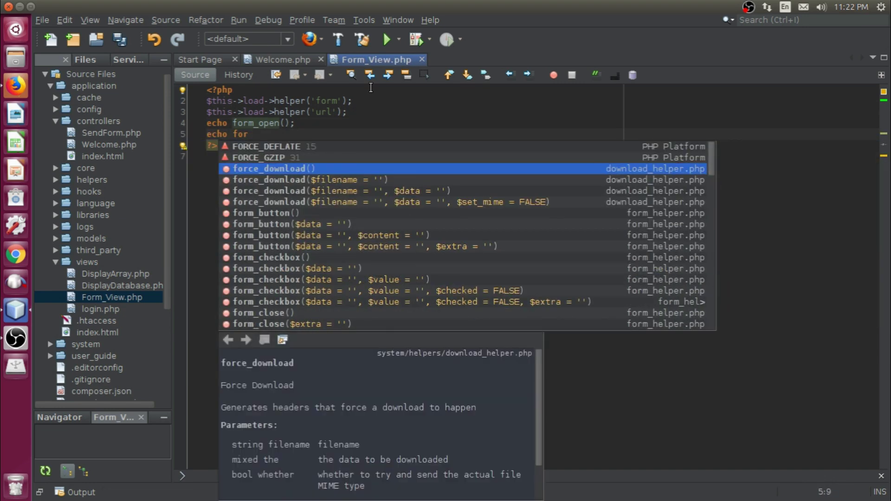
type("m_c")
key("Down")
key("Down")
key("Down")
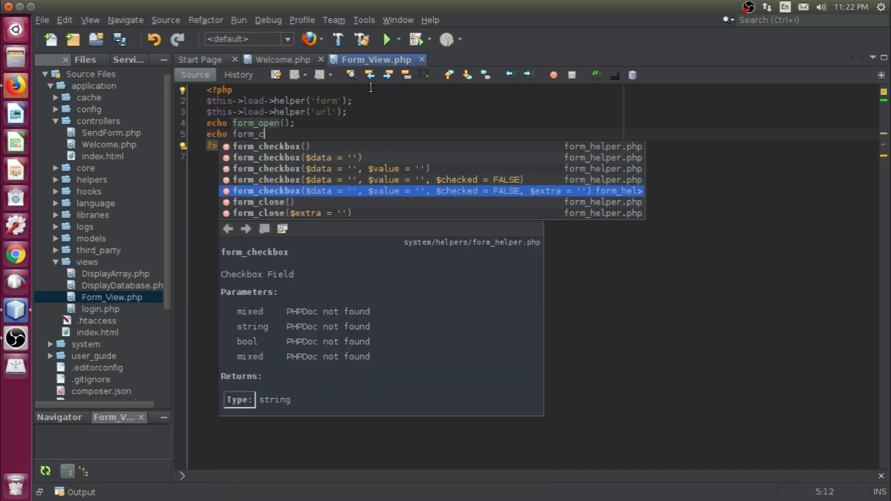
key("Down")
key("Return")
type(";")
key("ctrl+s")
key("Up")
key("Left")
key("Left")
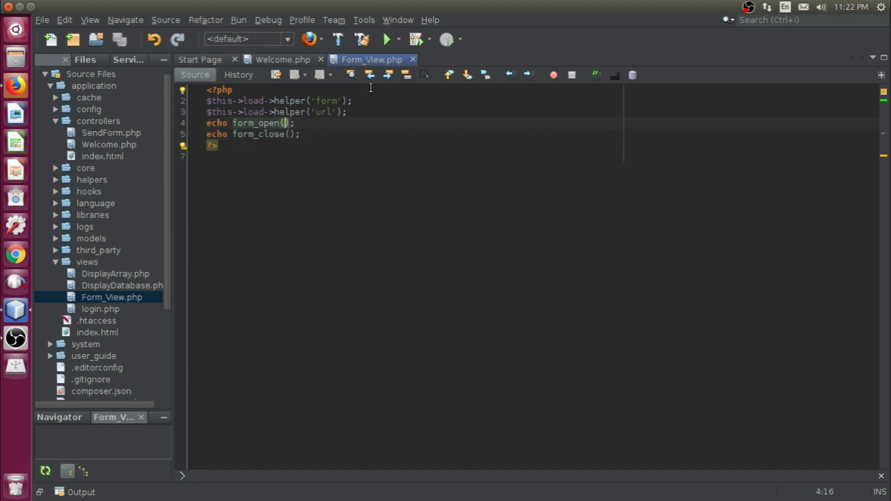
Step: Insert form_input and form_submit calls between form_open and form_close
left_click(315, 123)
key("Return")
type("echo for")
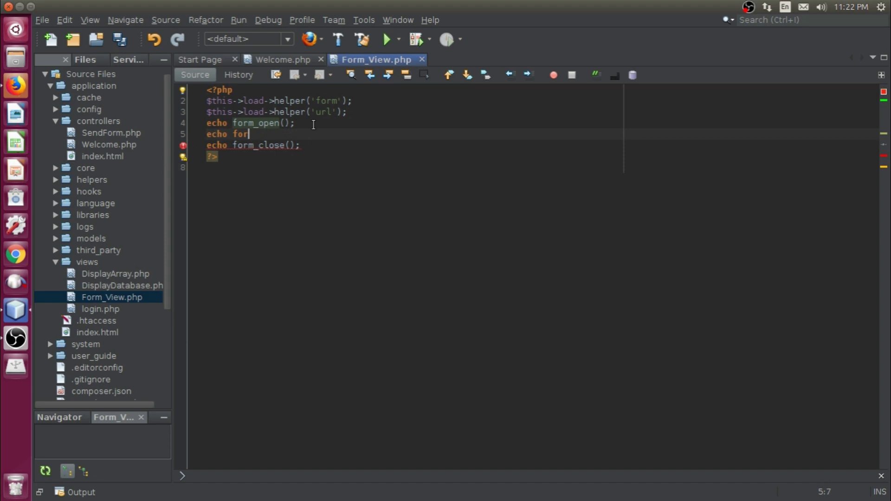
type("m_i")
key("Return")
type(";")
key("Return")
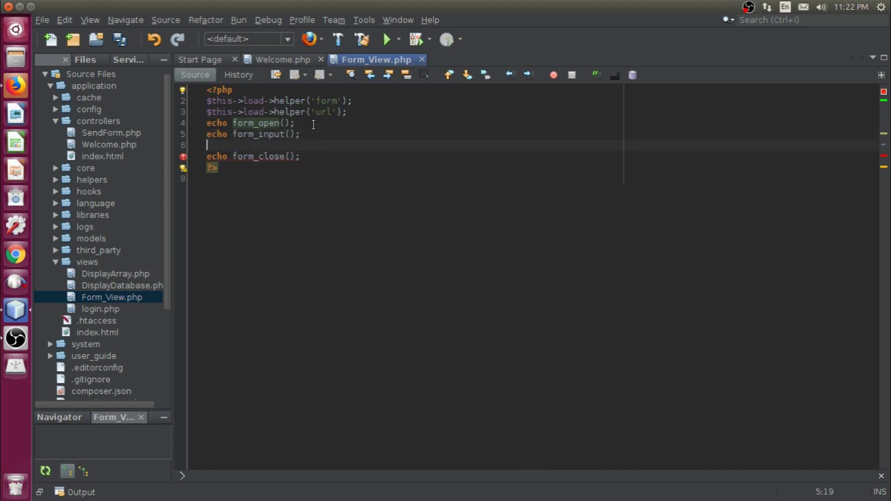
type("echo form_s")
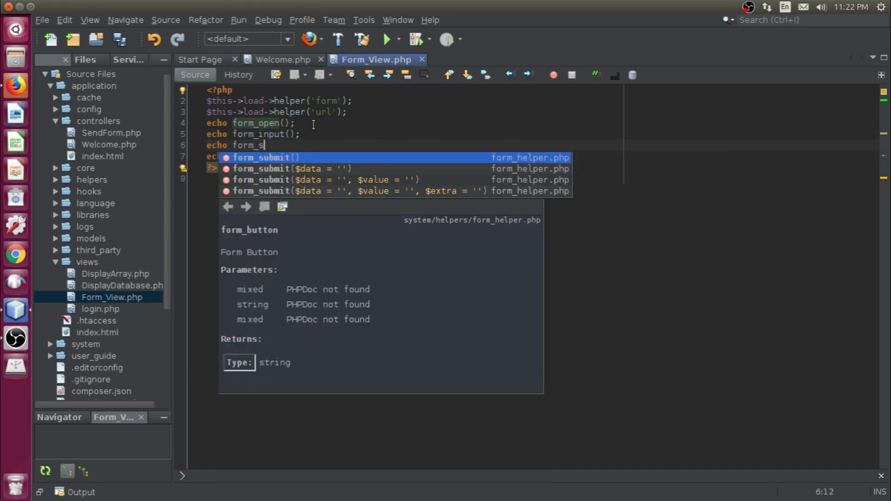
key("Return")
type(";")
left_click(314, 125)
key("ctrl+s")
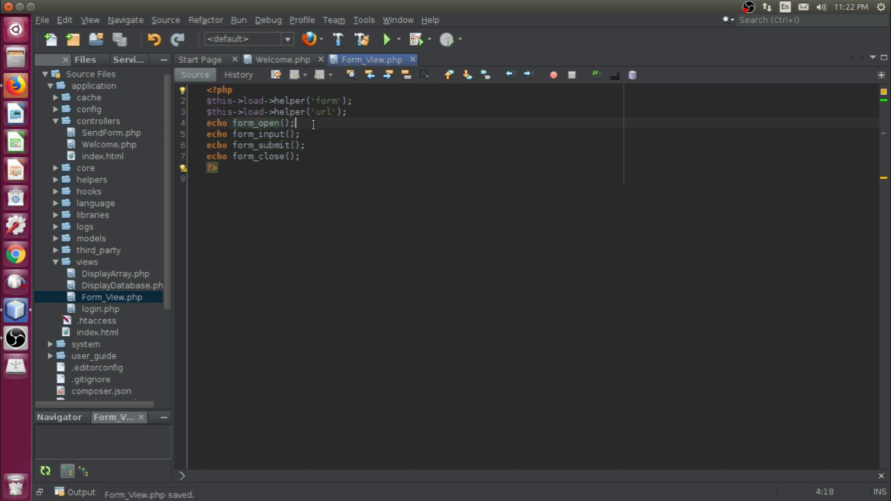
Step: Give form_open, form_input and form_submit each an array() argument and save
key("Left")
key("Left")
type("array")
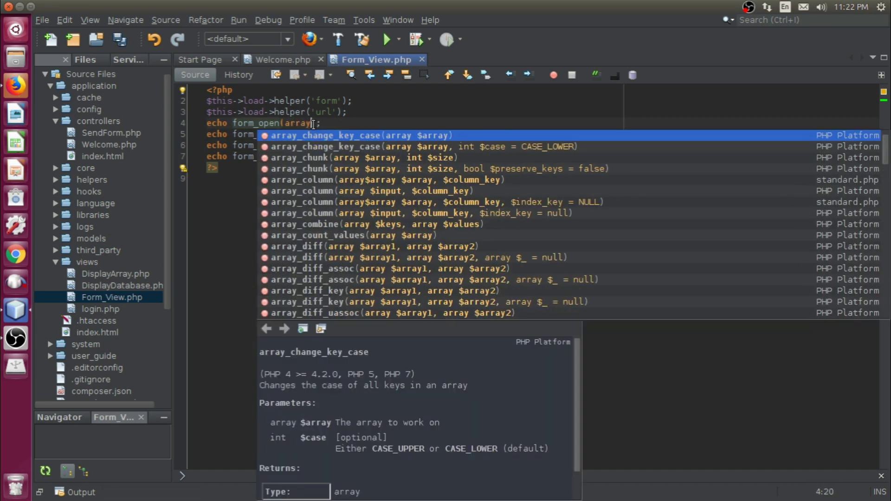
type("()")
key("ctrl+shift+Left")
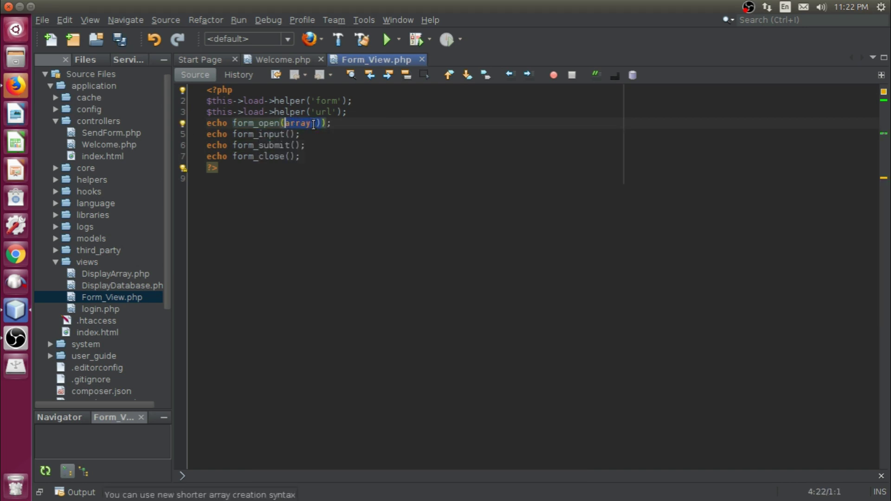
key("ctrl+c")
key("Down")
key("ctrl+v")
key("Down")
key("ctrl+v")
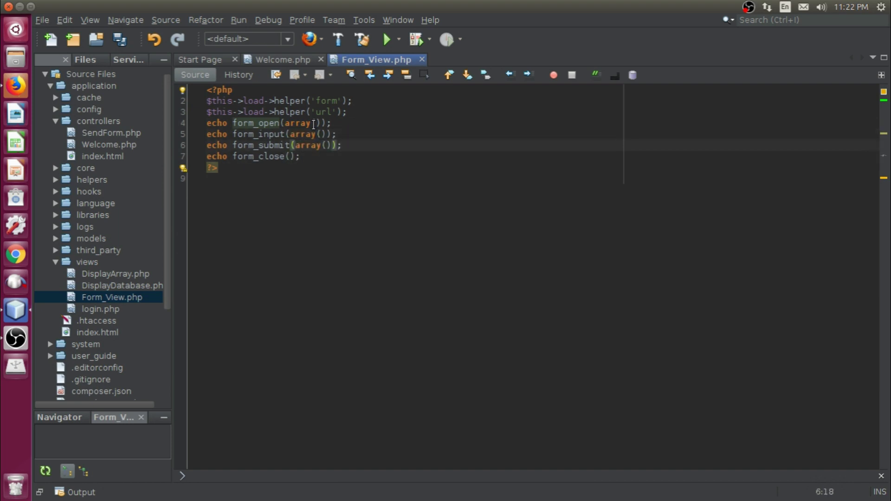
key("ctrl+s")
Step: Add a site_url() action as form_open's first argument and save
left_click(312, 124)
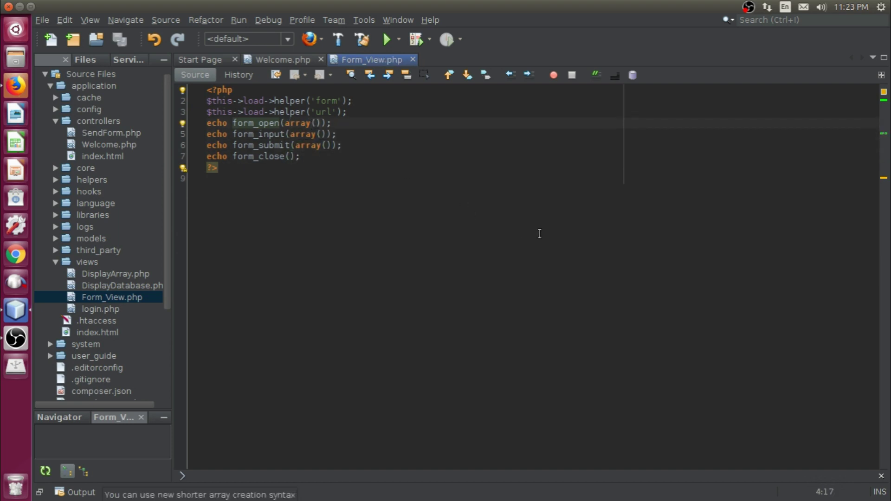
key("Left")
type(",")
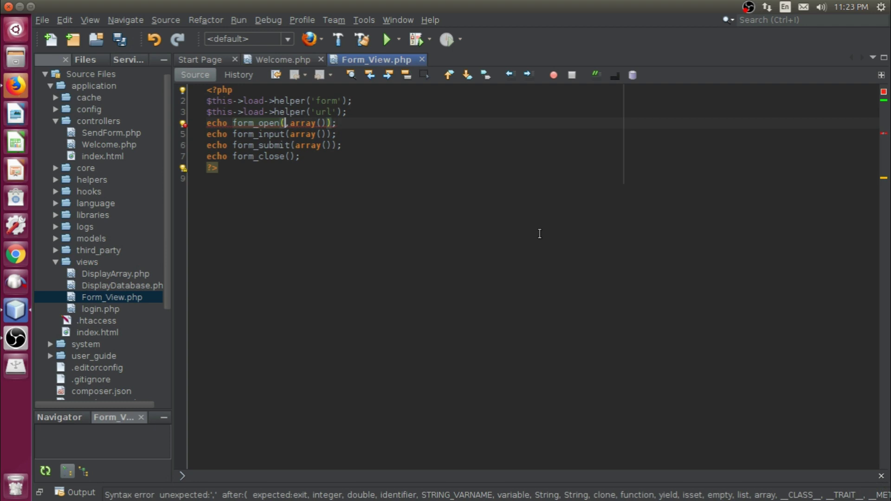
type("si")
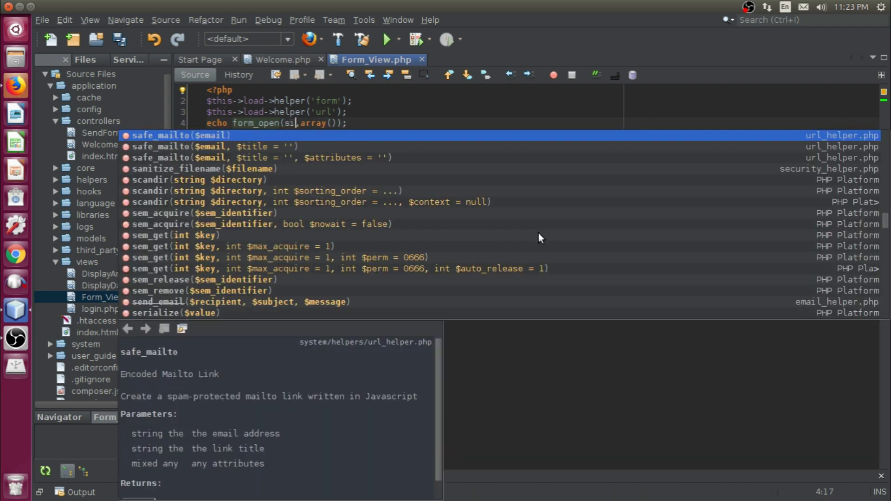
type("te")
key("Return")
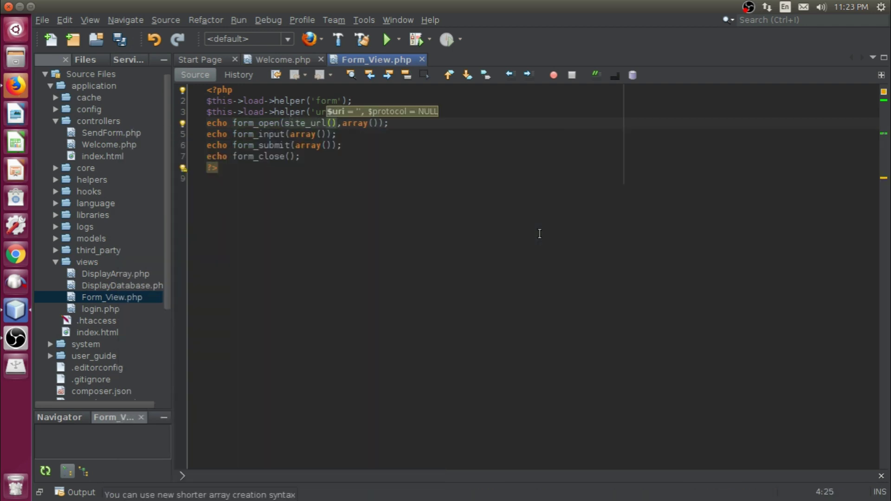
type("'")
key("ctrl+s")
key("Right")
key("Right")
key("Right")
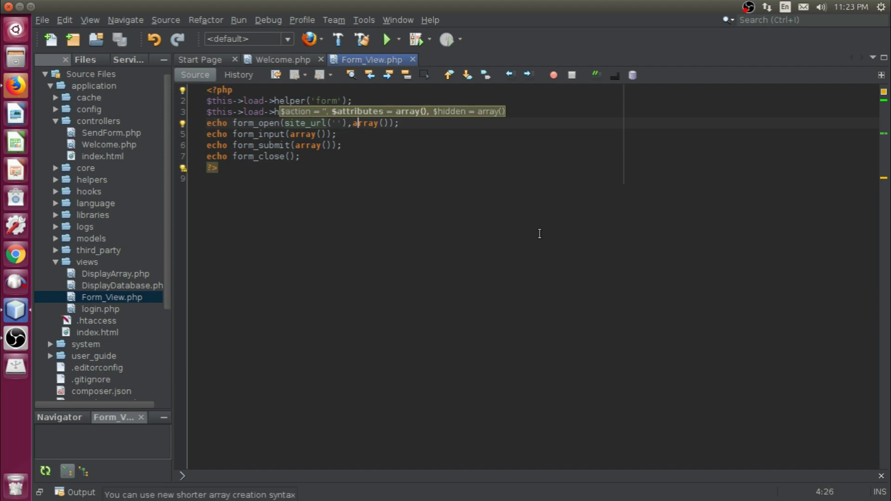
key("Right")
key("Right")
key("Right")
type("'me")
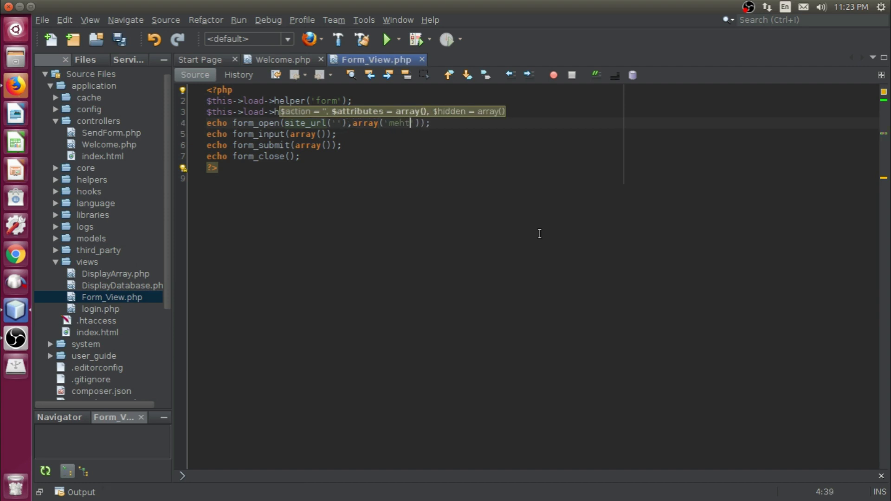
type("thod'")
type(" =")
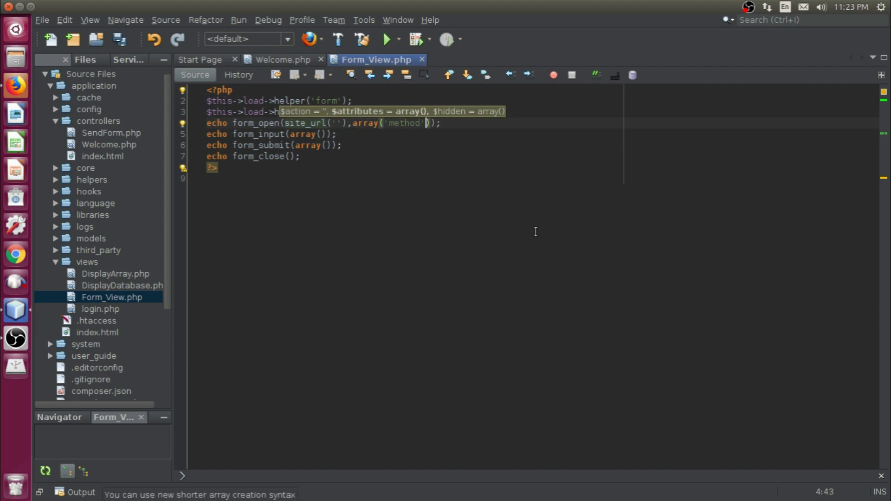
type("> 'pos")
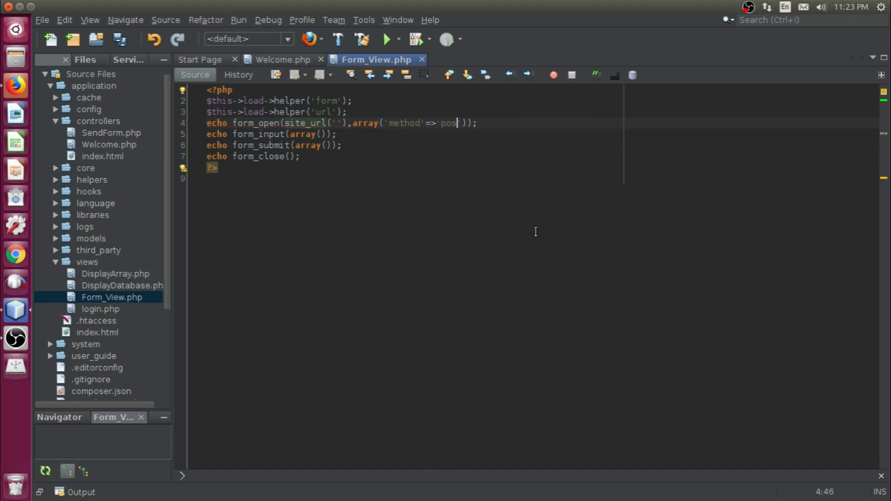
type("t'")
Step: Fill the arrays with 'name'=>'info','type'=>'text' and 'value'=>'Send Data', then preview in Firefox
key("Down")
key("Left")
key("Left")
key("Left")
type("'")
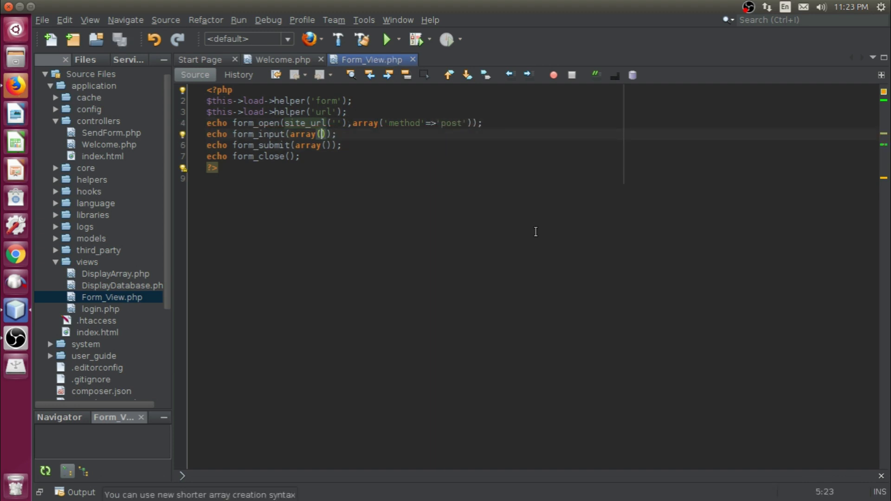
type("name")
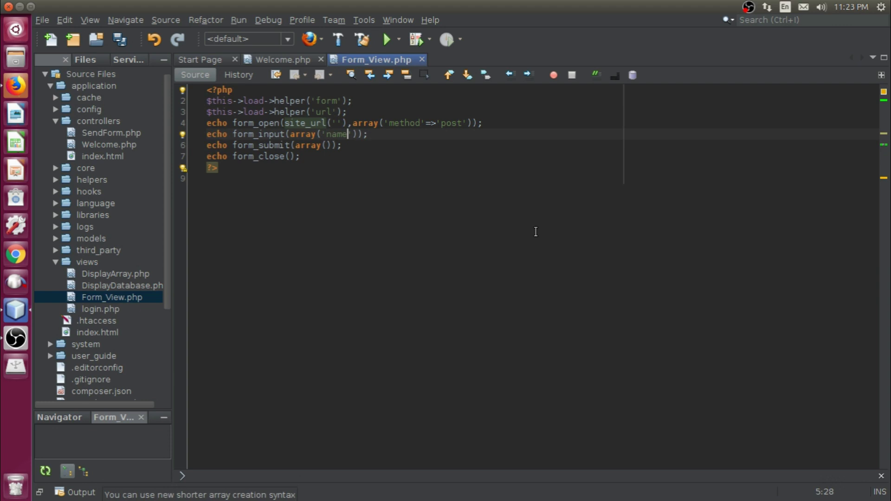
type("'=> '")
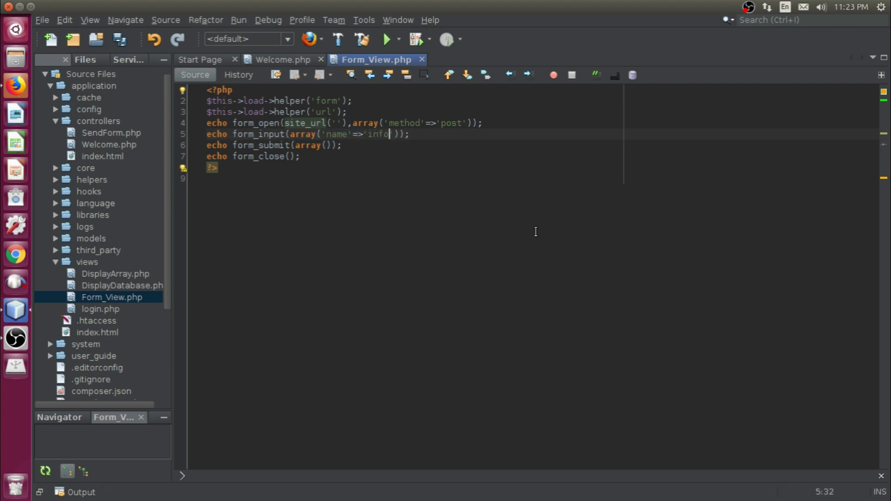
type("',")
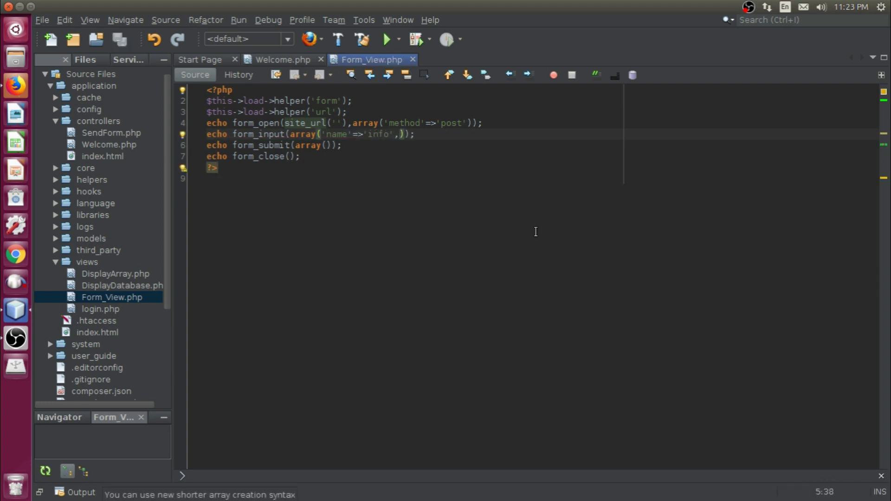
type("'")
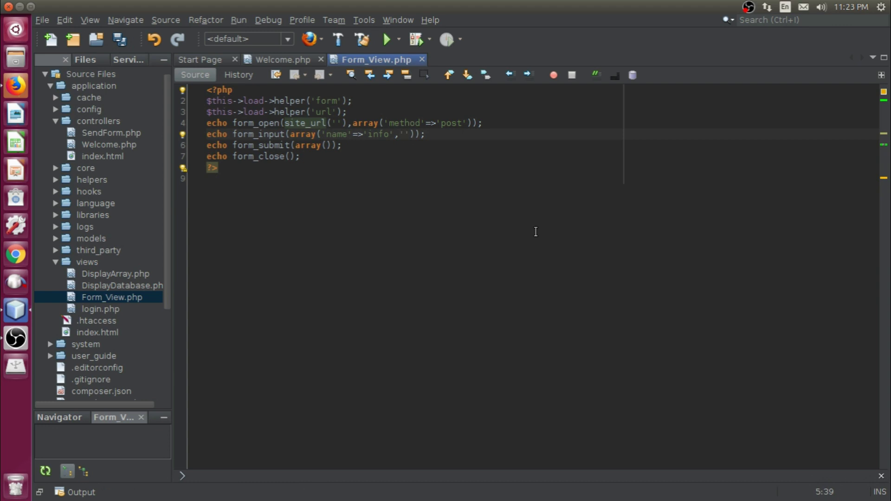
type("ype'")
type("=>'tex")
type("t'")
key("Down")
key("Left")
key("Left")
key("Left")
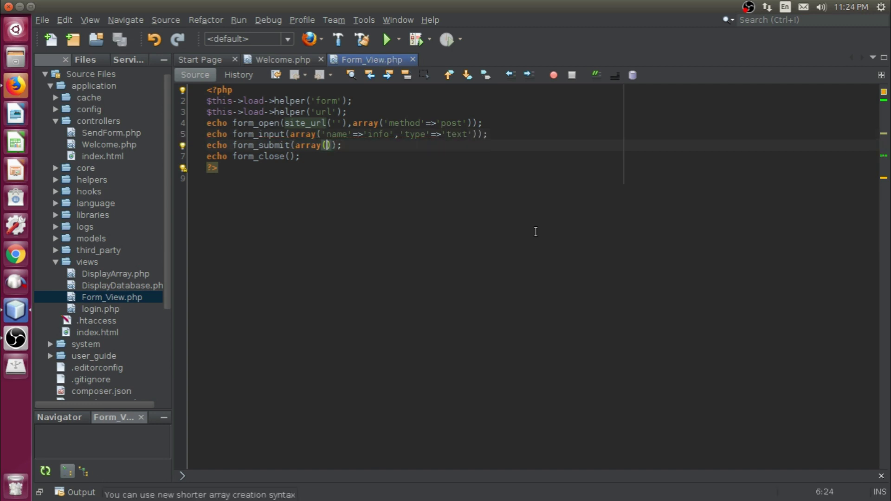
type("'value'=")
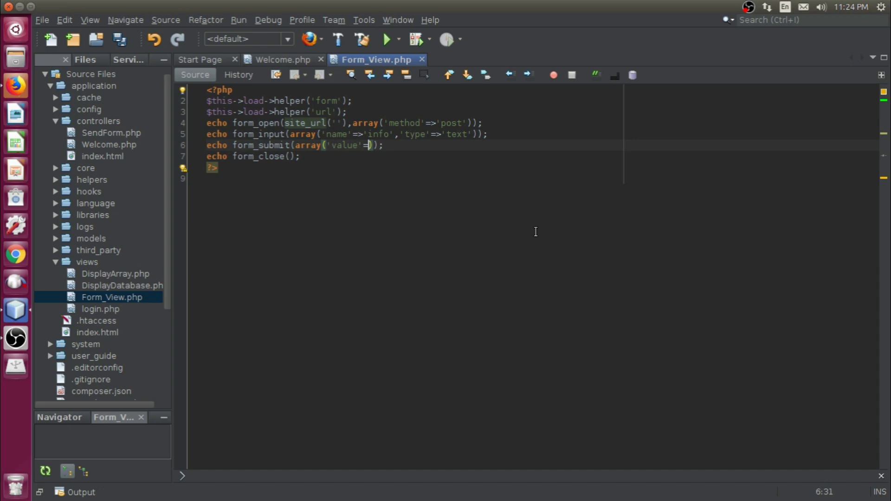
type(">'Send Data")
key("ctrl+s")
key("alt+Tab")
key("F5")
key("alt+Tab")
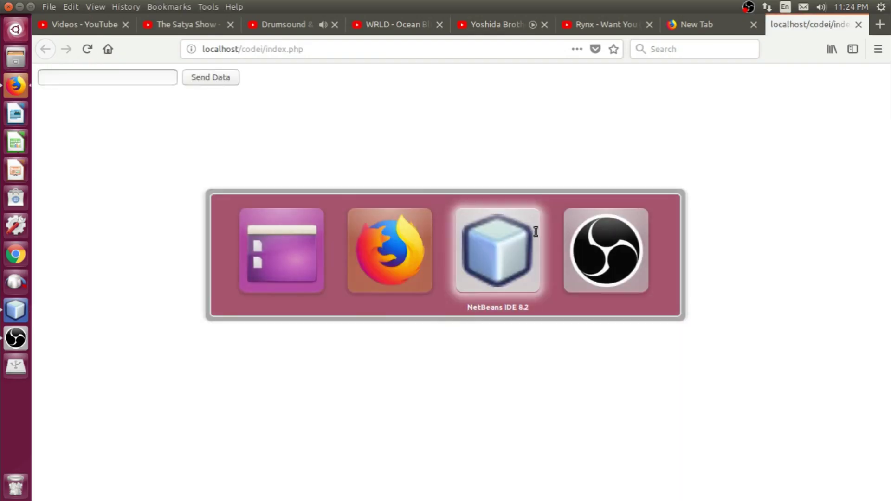
Step: Add an empty public function getdata() below index() in Welcome.php and save
key("ctrl+Tab")
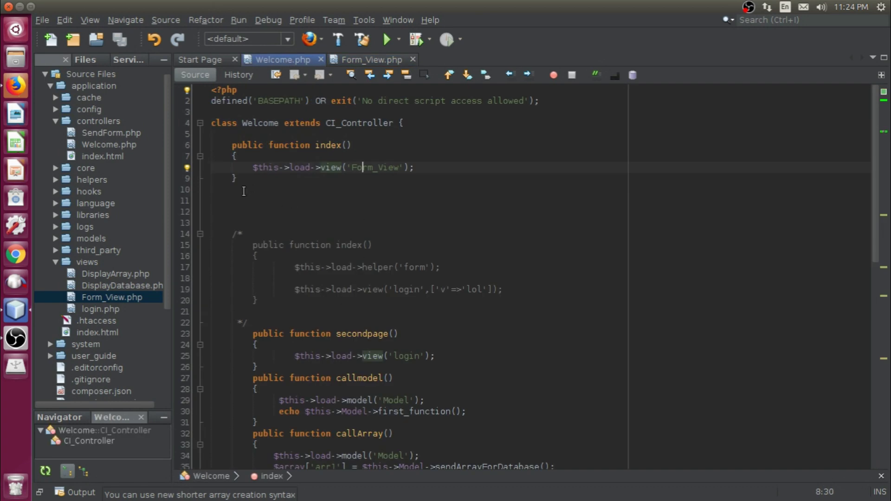
left_click(332, 193)
type("public ")
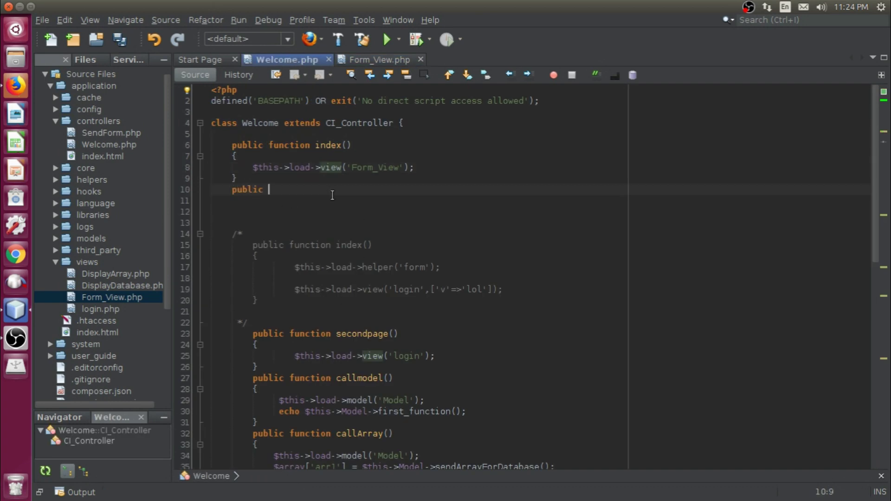
type("function get")
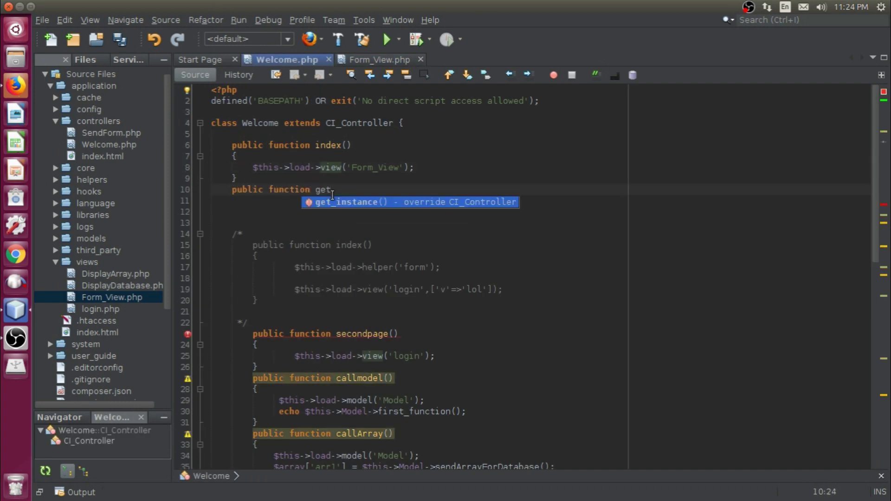
type("Dat()")
key("Return")
type("{")
key("Return")
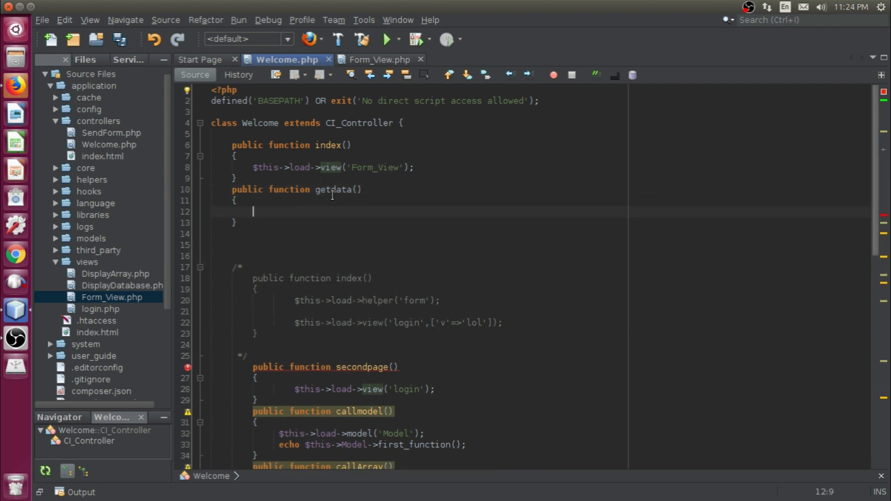
key("ctrl+s")
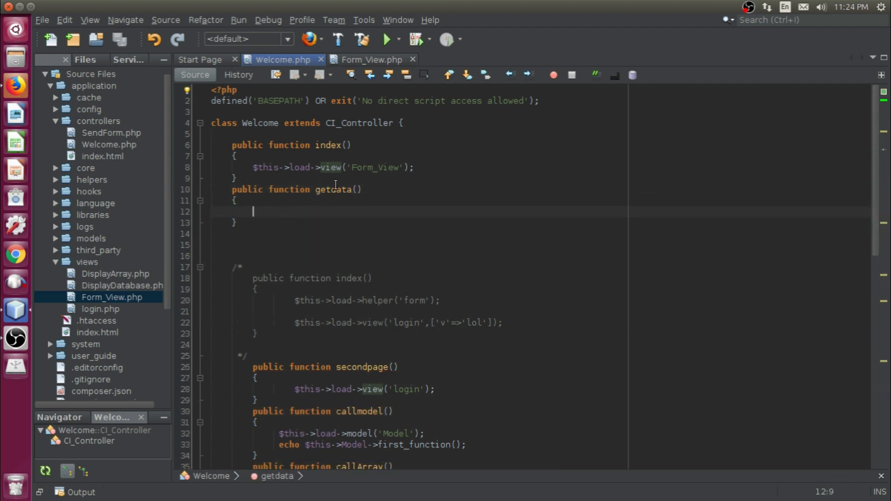
Step: Set the form action to site_url('Welcome/getdata') in Form_View.php and save
left_click(352, 59)
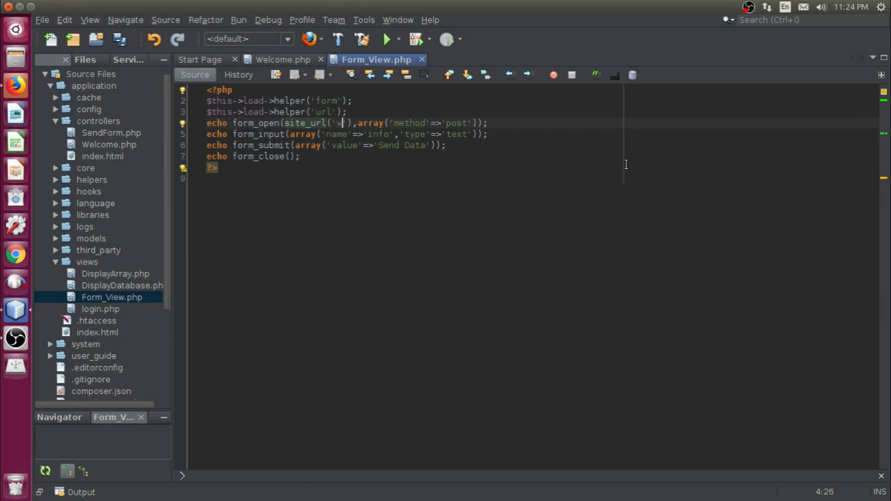
key("BackSpace")
type("Welcome/")
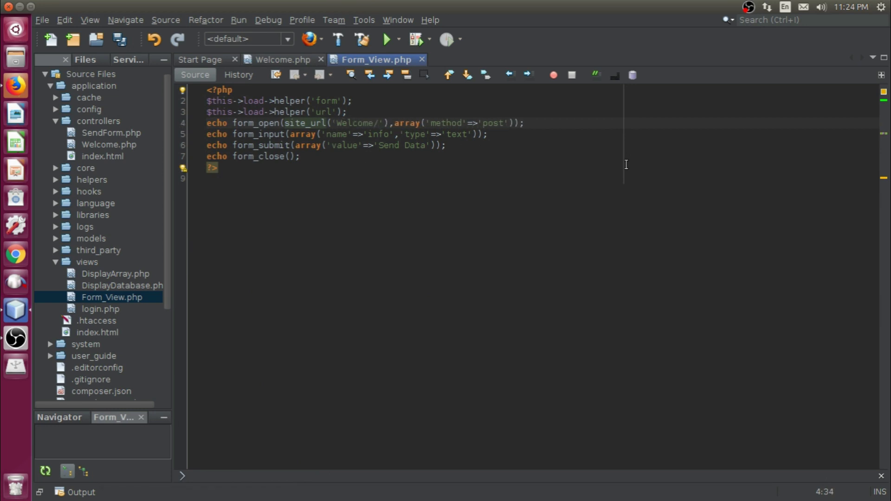
key("ctrl+s")
left_click(286, 61)
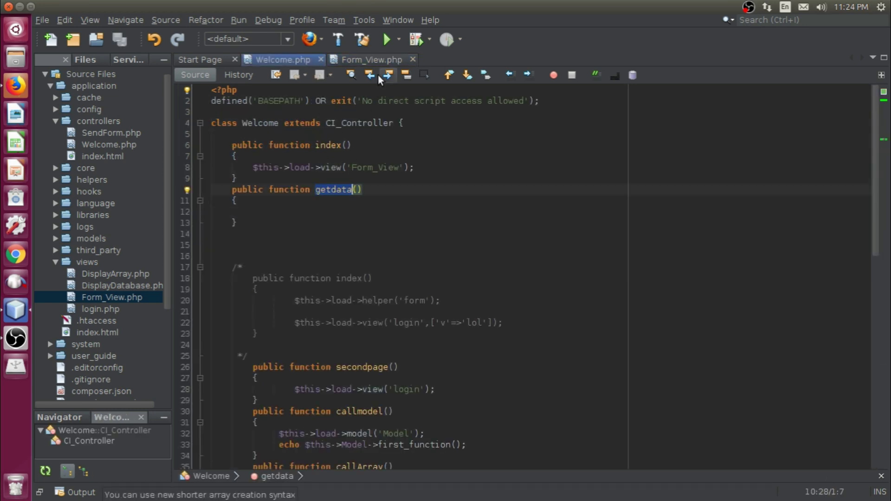
left_click(376, 60)
key("ctrl+v")
key("ctrl+s")
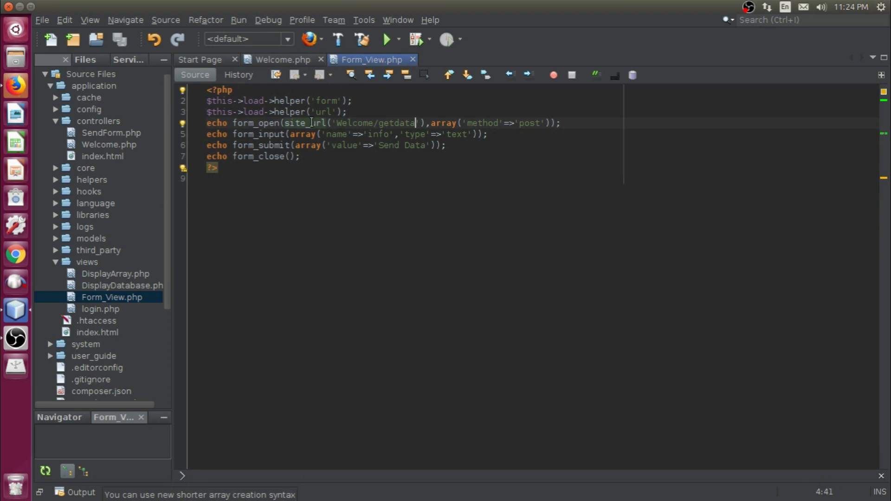
Step: Reload the form in the browser to test the new getdata action
left_click(286, 60)
key("Down")
key("Down")
type("echo ")
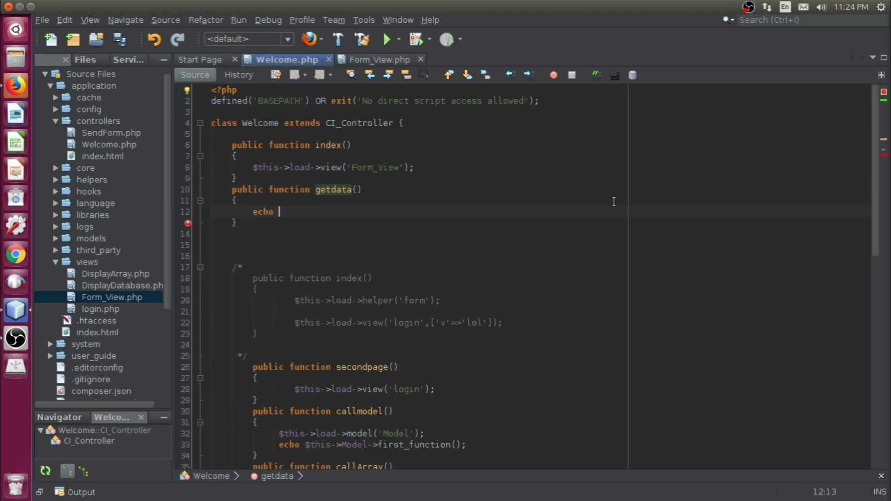
type("\"This al")
key("alt+Tab")
key("F5")
Step: Write echo $data=$this->input->post('info'); inside getdata and save Welcome.php
key("ctrl+s")
left_click(370, 59)
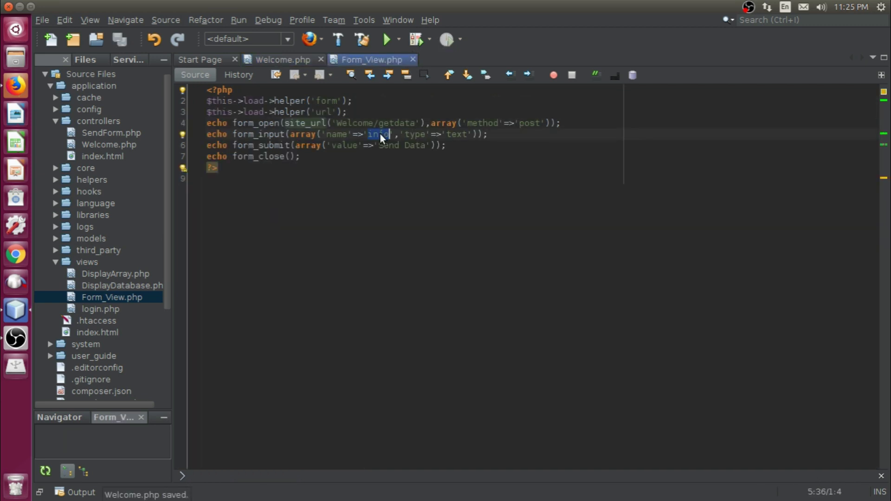
right_click(381, 135)
left_click(420, 334)
left_click(282, 59)
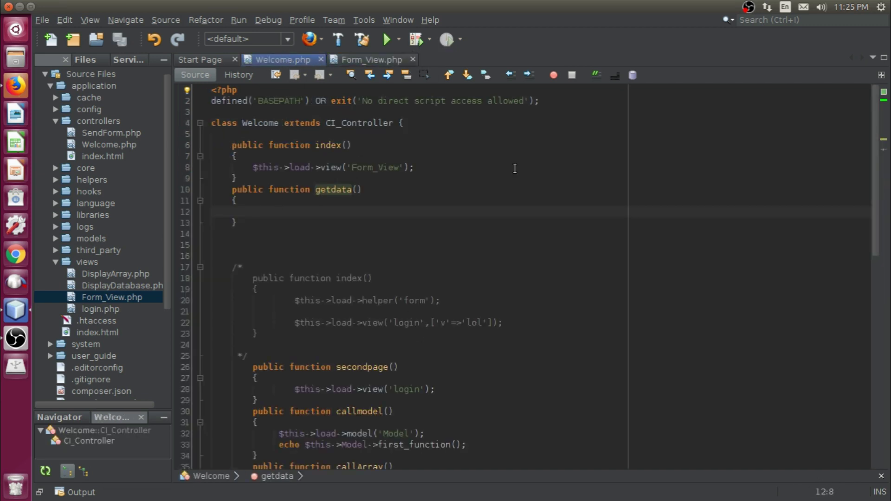
type("echo")
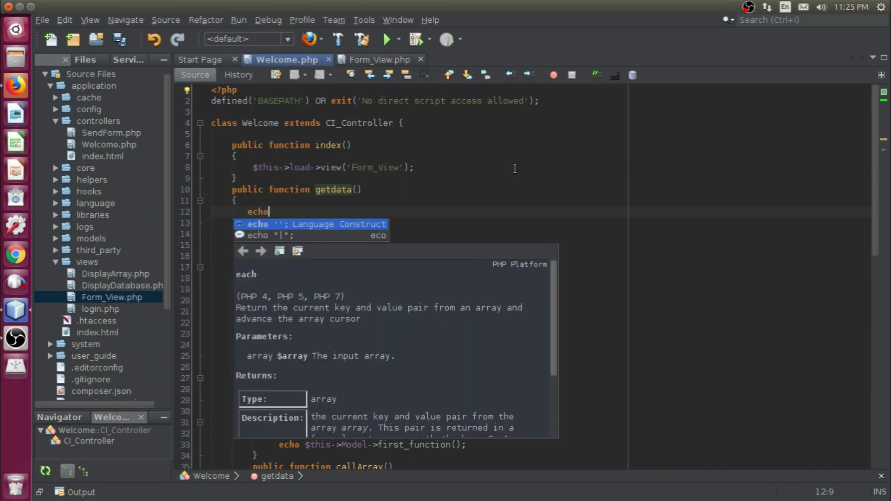
type(" $")
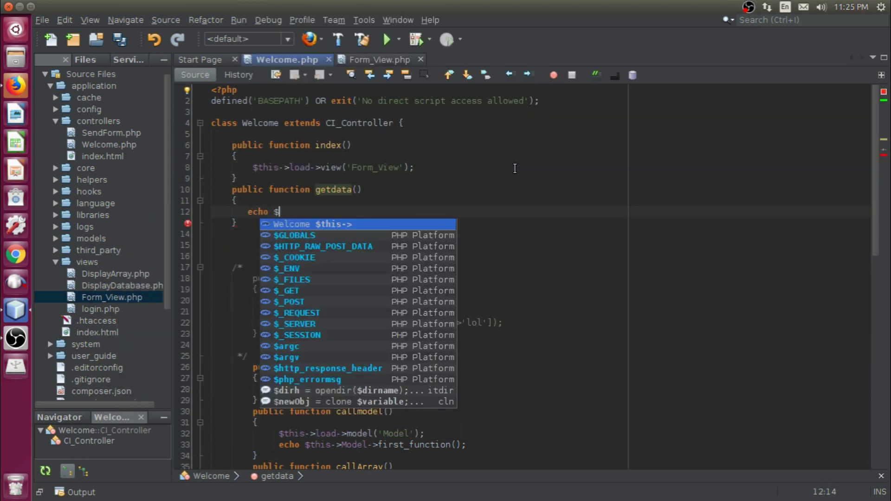
type("data=")
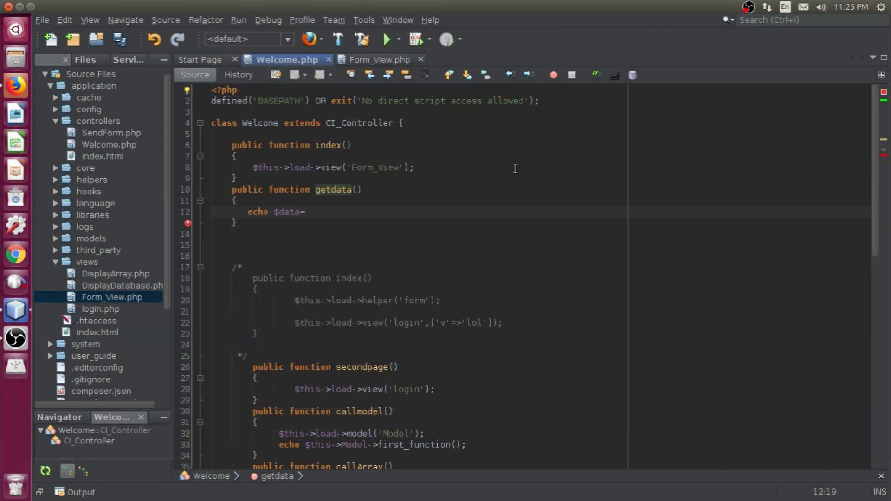
type("$this")
type("->i")
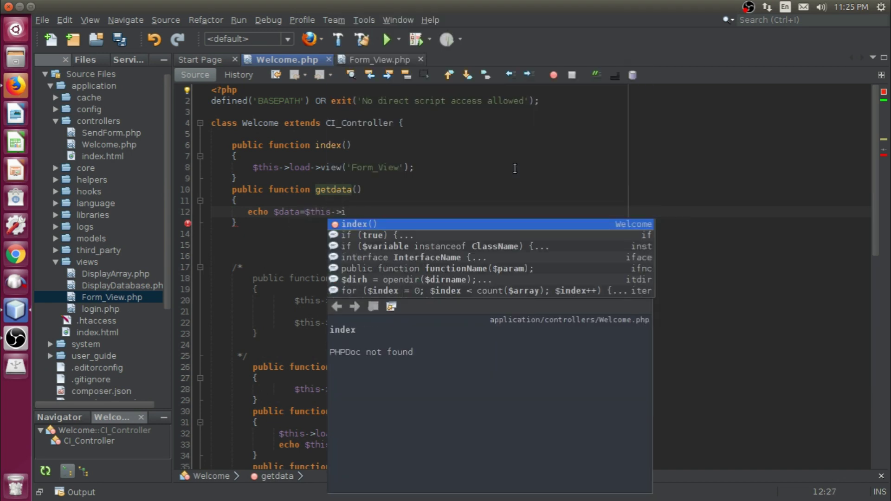
type("nput-")
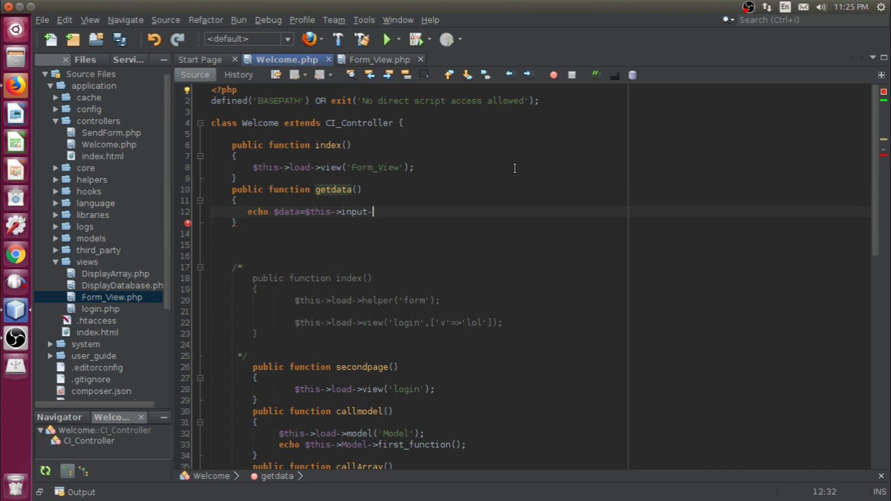
type(">post")
type(";")
key("Left")
key("Left")
type("'")
key("ctrl+s")
type("info")
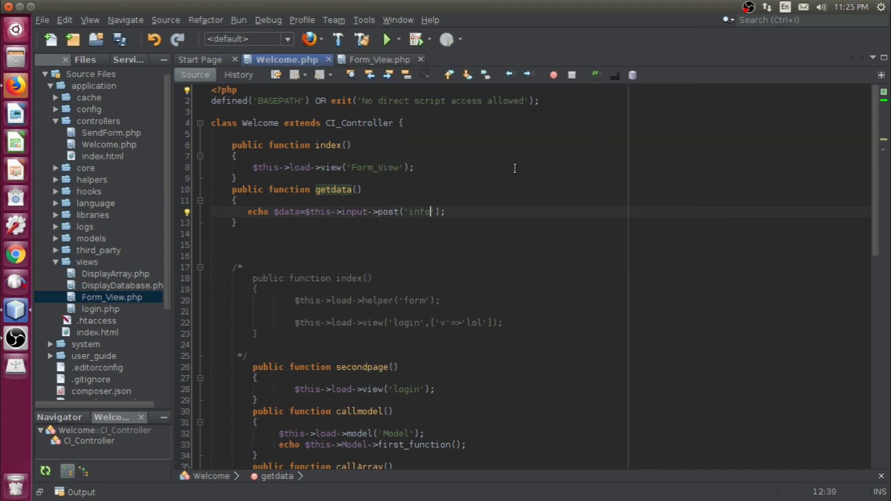
key("ctrl+s")
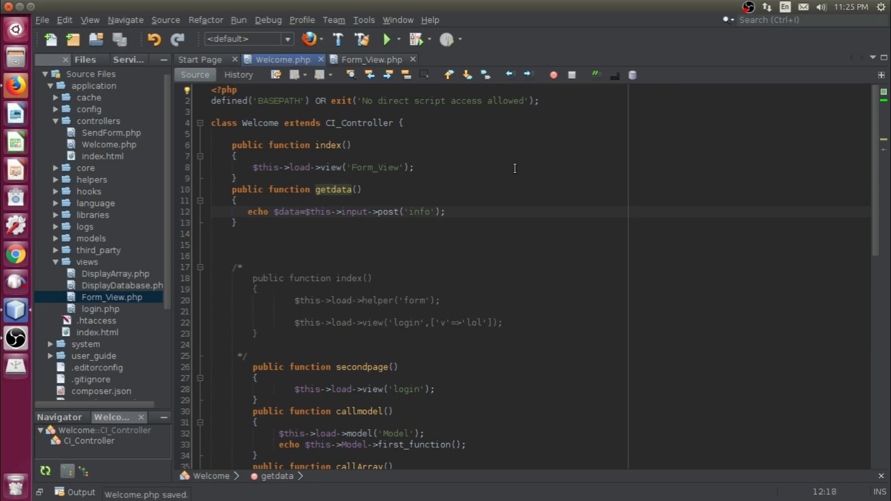
Step: Reload the form page in Firefox and type 'Manchester Un' into the field
key("alt+Tab")
right_click(177, 167)
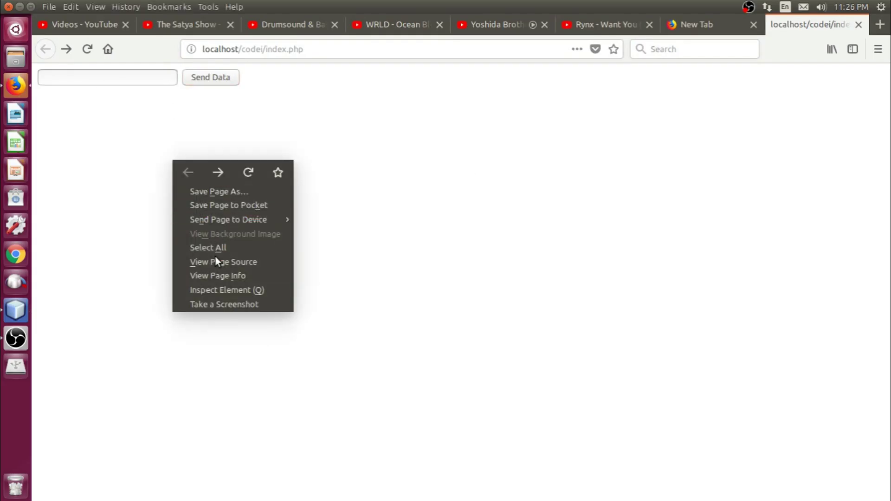
left_click(87, 49)
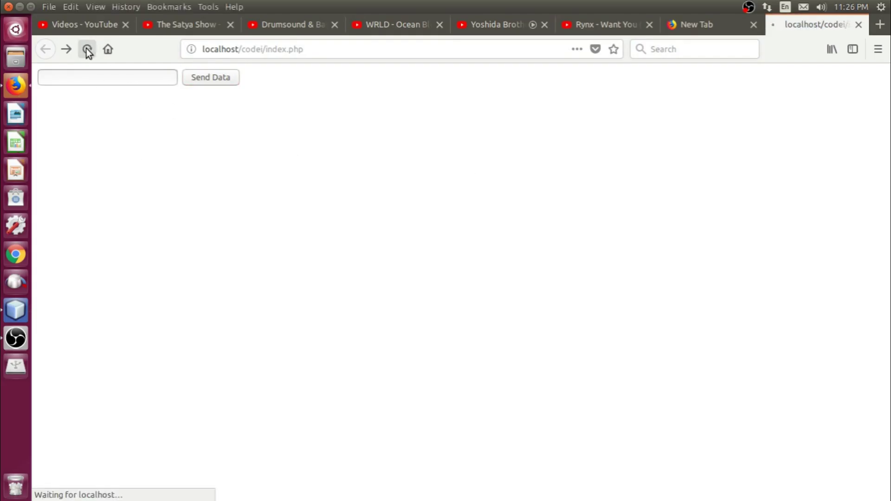
type("Manchester Uni")
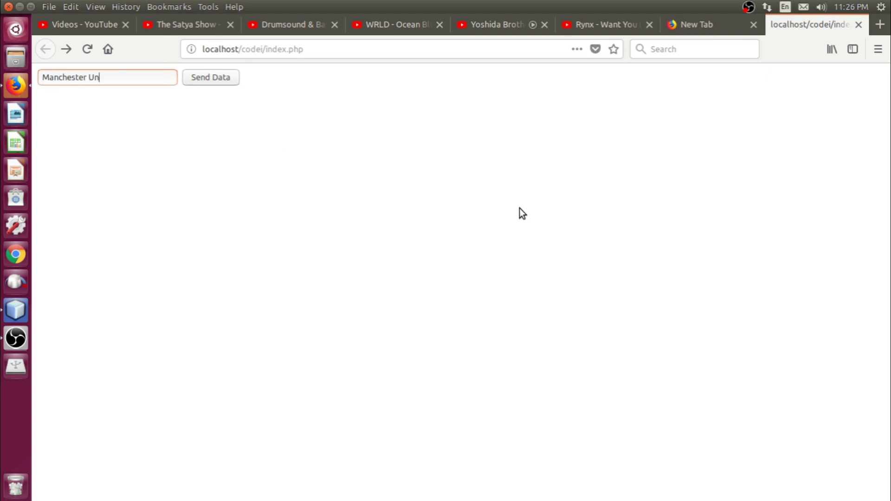
type("ted")
Step: Submit the form with the team name, then go back to the form page
key("Return")
left_click(45, 49)
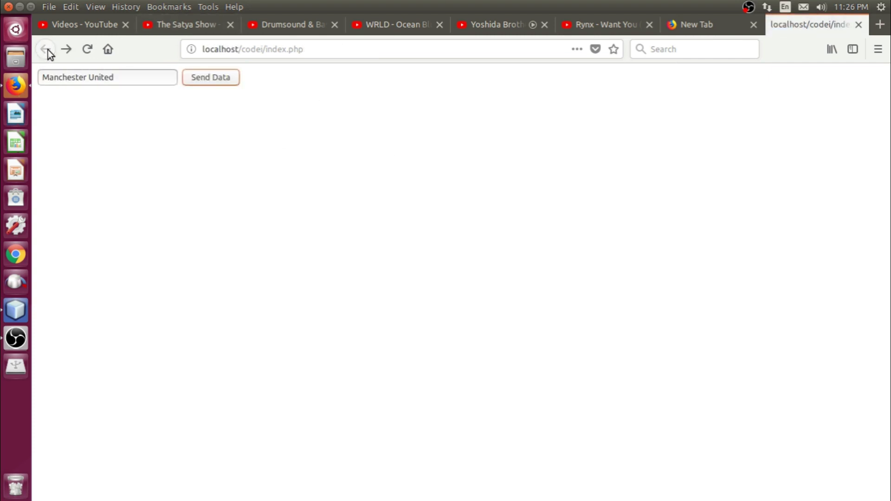
key("alt+Tab")
Step: Remove 'echo' from line 12 so getdata only stores the post in $data, and save
key("Home")
key("ctrl+shift+Right")
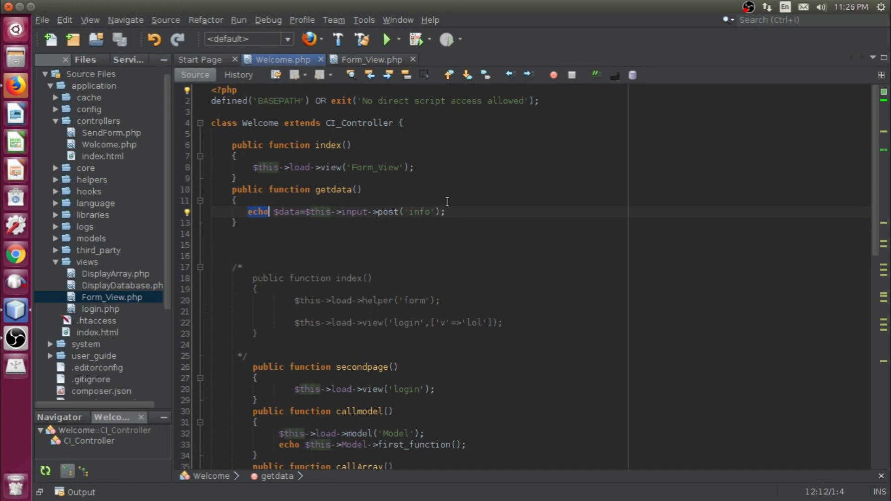
key("Delete")
key("End")
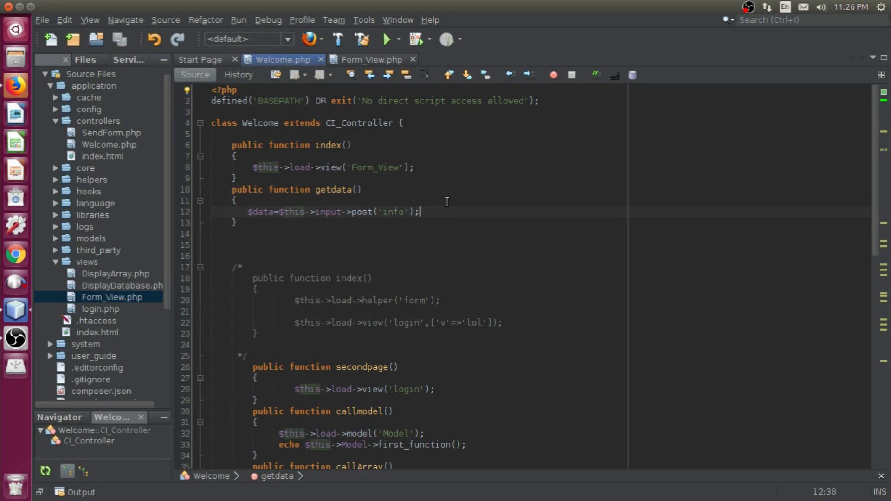
key("Return")
key("ctrl+s")
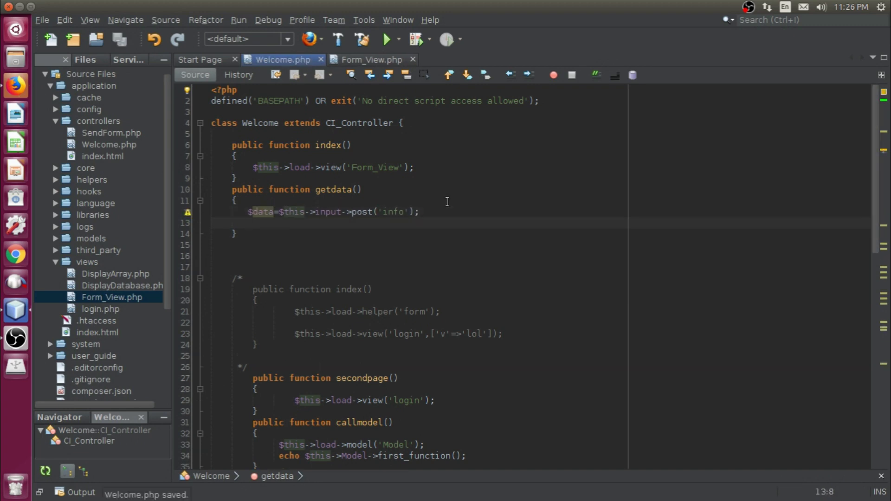
right_click(86, 260)
Step: Create Display_View.php with only the PHP opening and closing tags, and save it
left_click(215, 280)
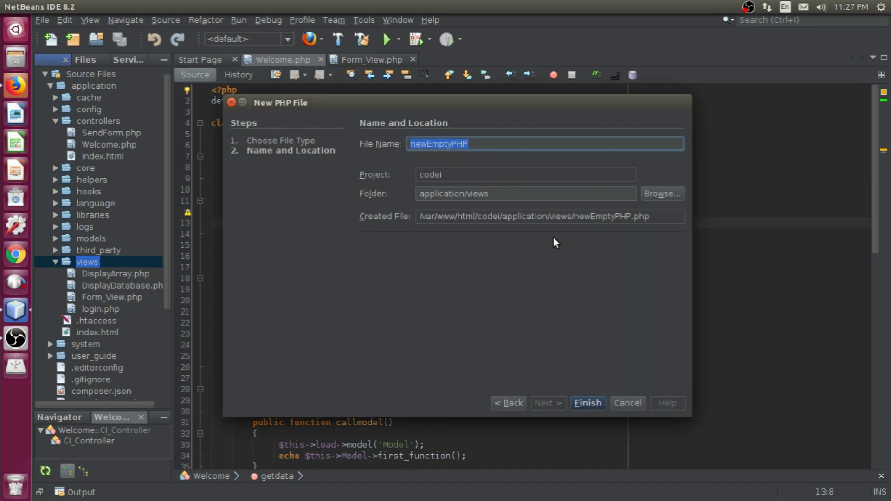
type("Display_v")
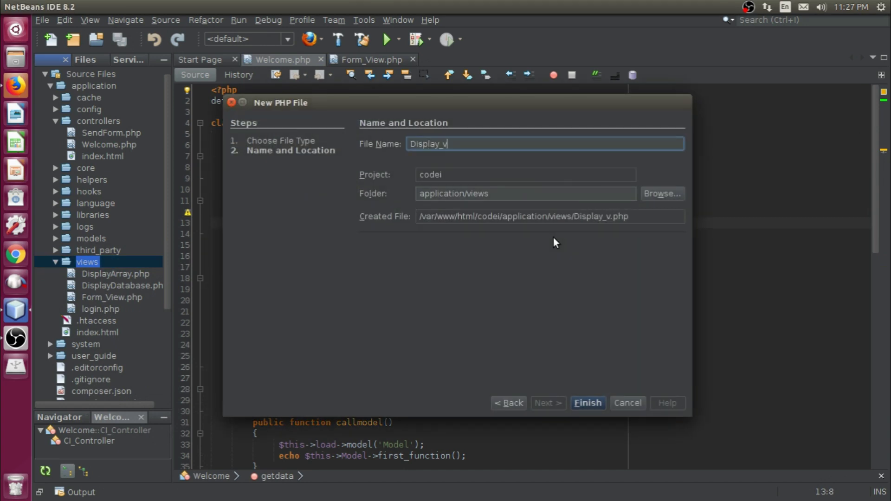
type("iew")
key("BackSpace")
key("BackSpace")
key("BackSpace")
type("View")
left_click(583, 403)
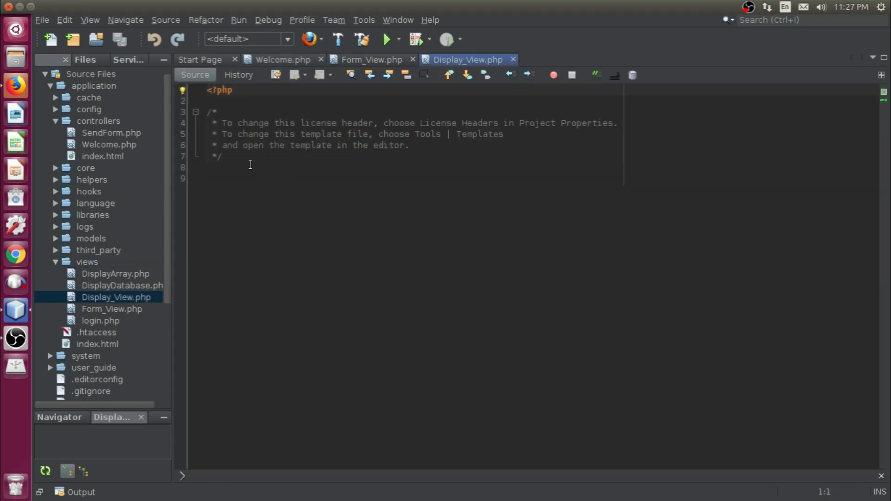
left_click_drag(249, 164, 252, 106)
key("Delete")
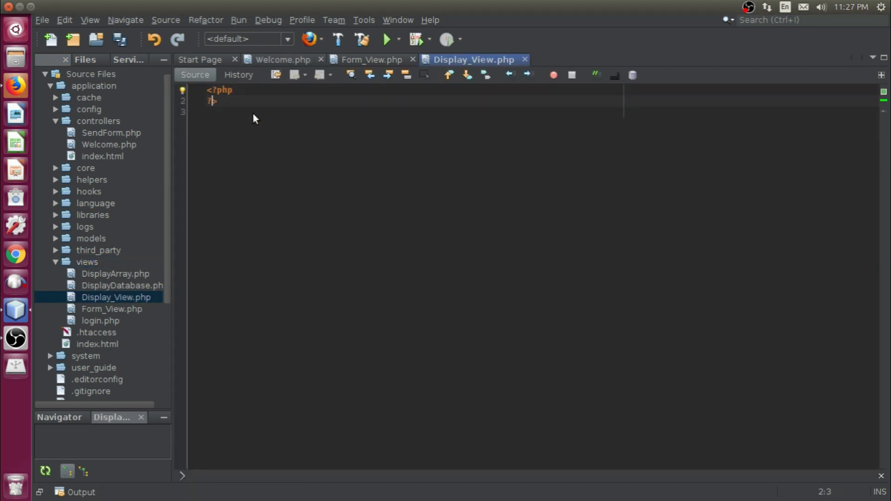
type("?>")
key("ctrl+s")
key("Return")
key("ctrl+s")
left_click(370, 59)
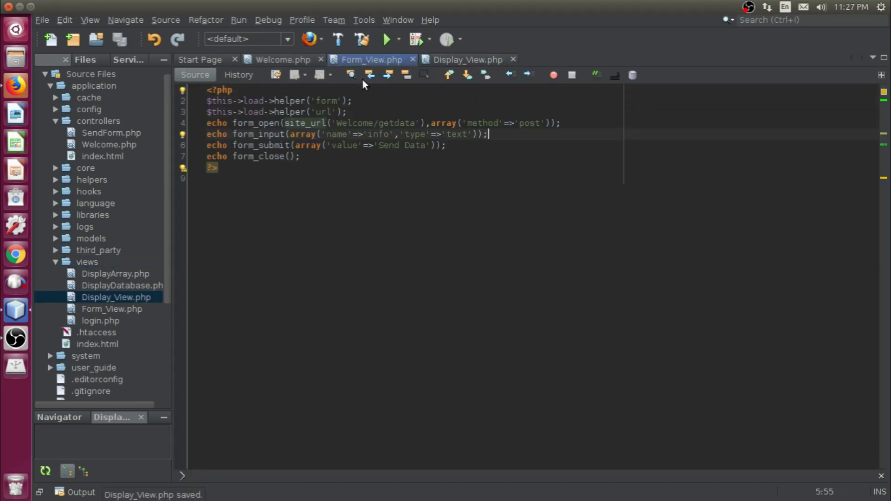
Step: Have getdata call load->view('Display_View', $data) and save Welcome.php
left_click(275, 59)
type("$")
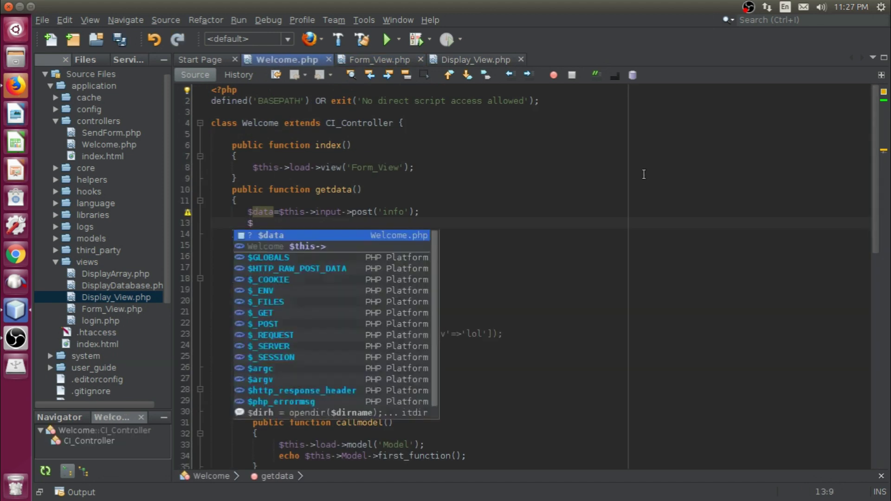
type("this->")
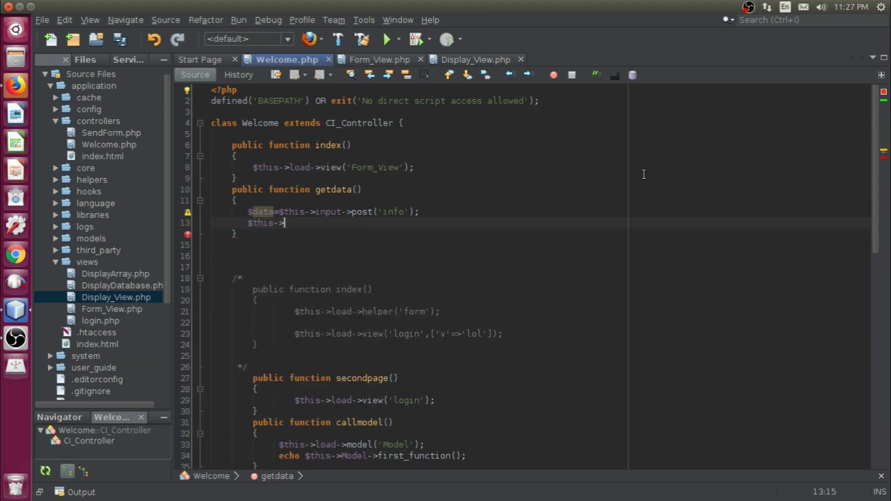
type("load(")
type("-view('');")
key("ctrl+s")
type("Dis")
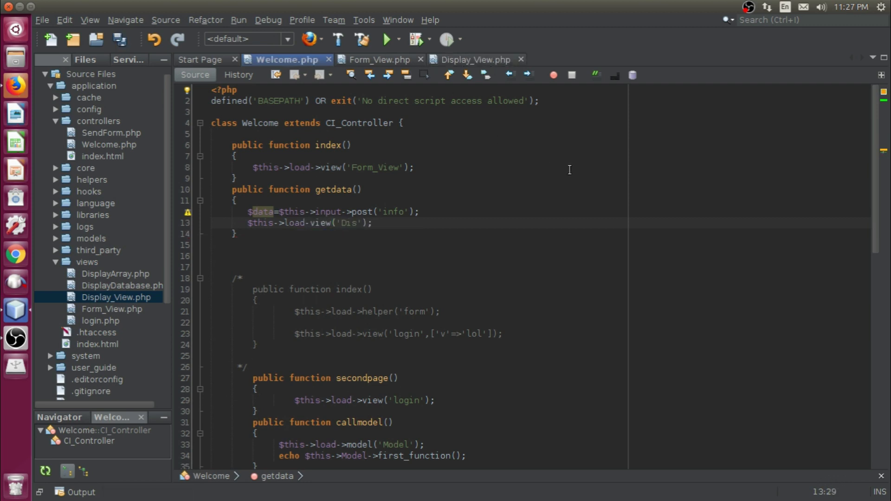
type("play_Vie")
type("w")
key("Right")
type(",")
key("ctrl+s")
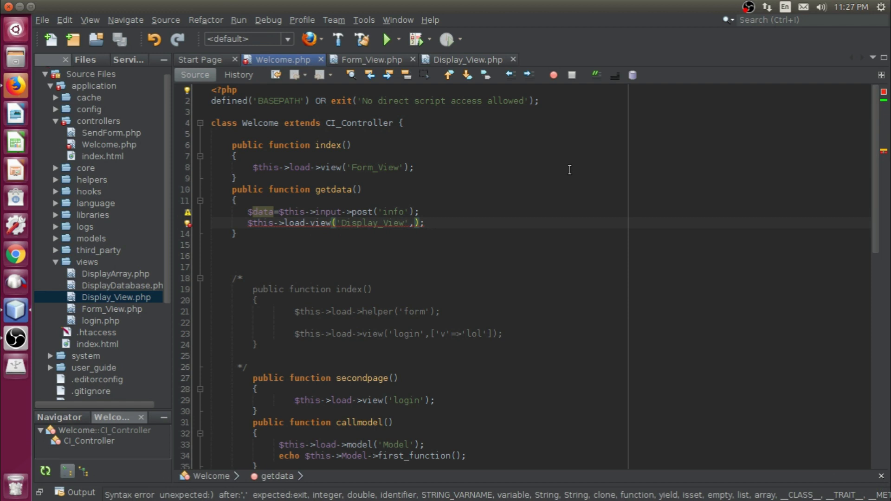
type("$data")
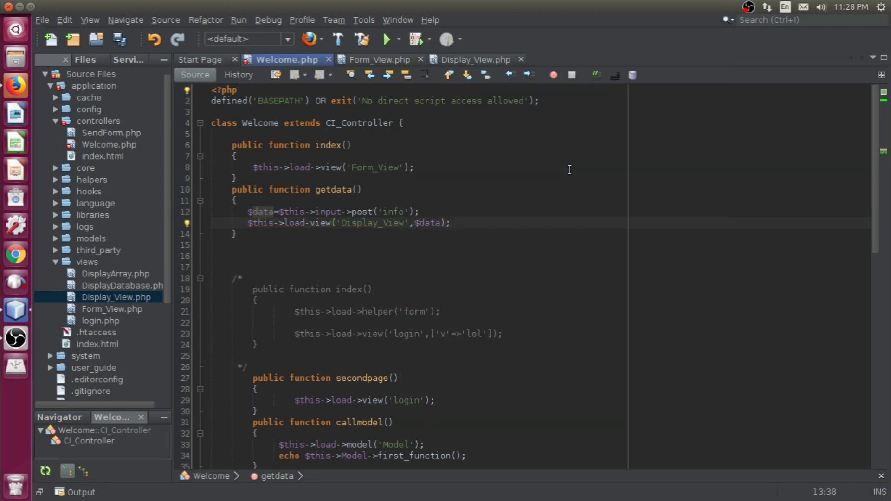
key("ctrl+s")
key("Left")
key("Left")
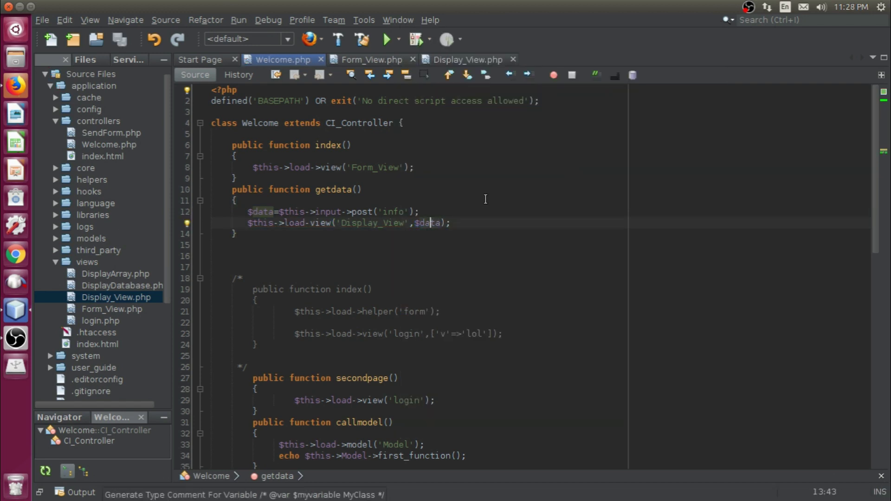
Step: Change $data to $data['d1'] on line 12 of Welcome.php and save it
left_click(457, 58)
type("echo ")
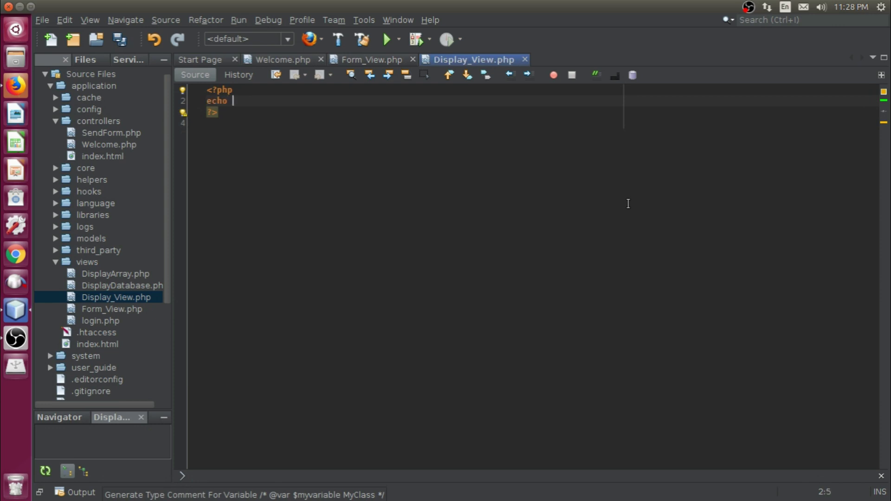
type("$d")
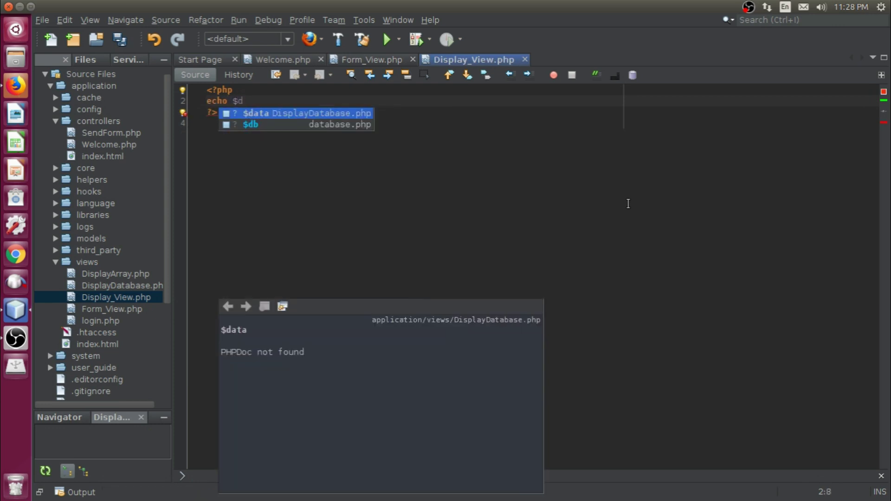
left_click(287, 59)
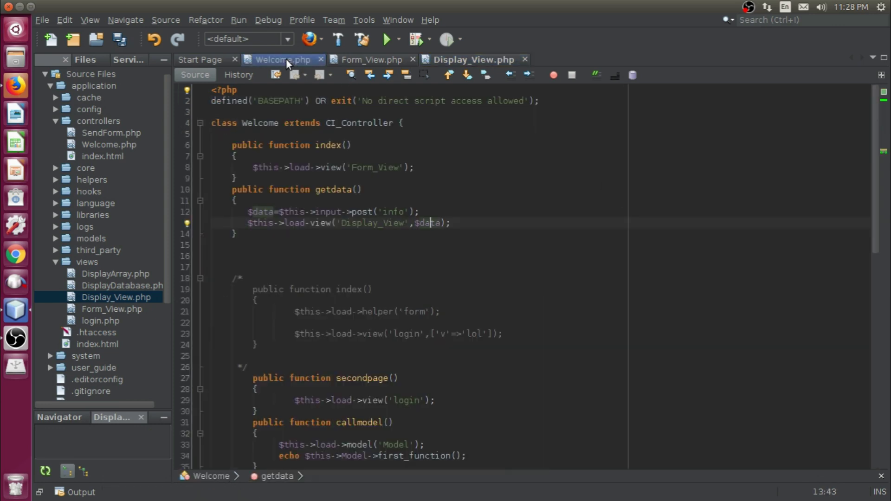
left_click(273, 212)
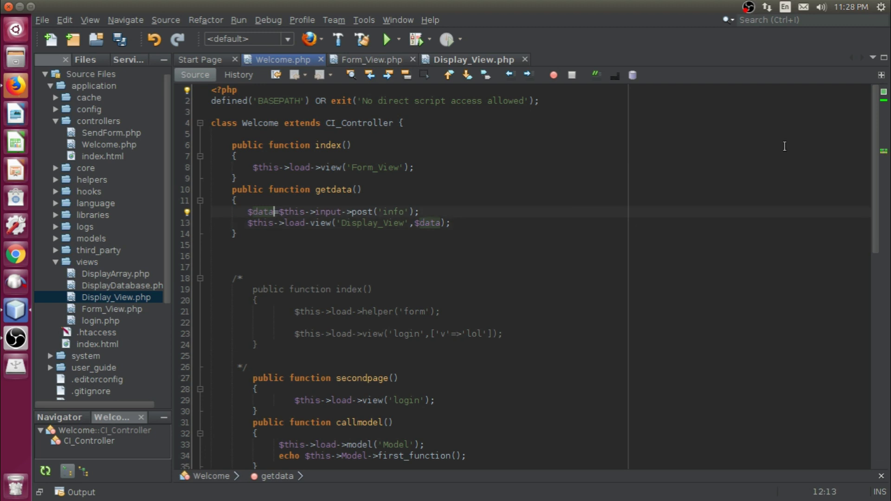
type("['d")
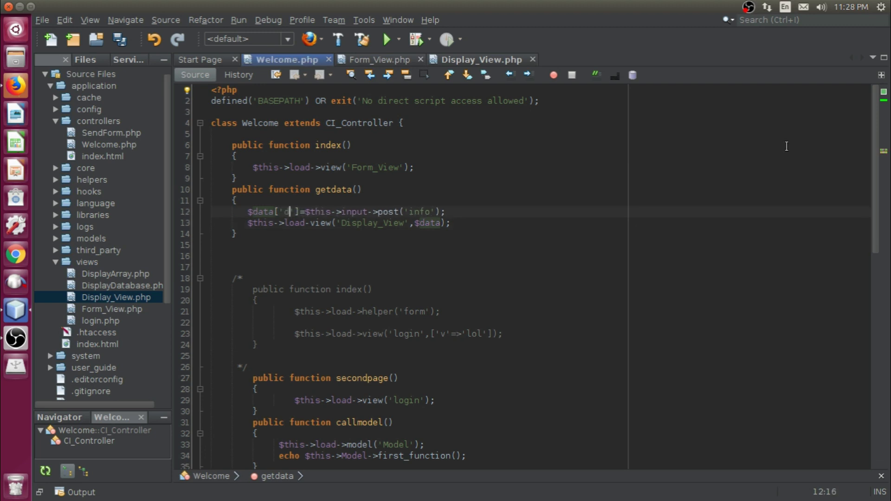
type("1']")
key("ctrl+s")
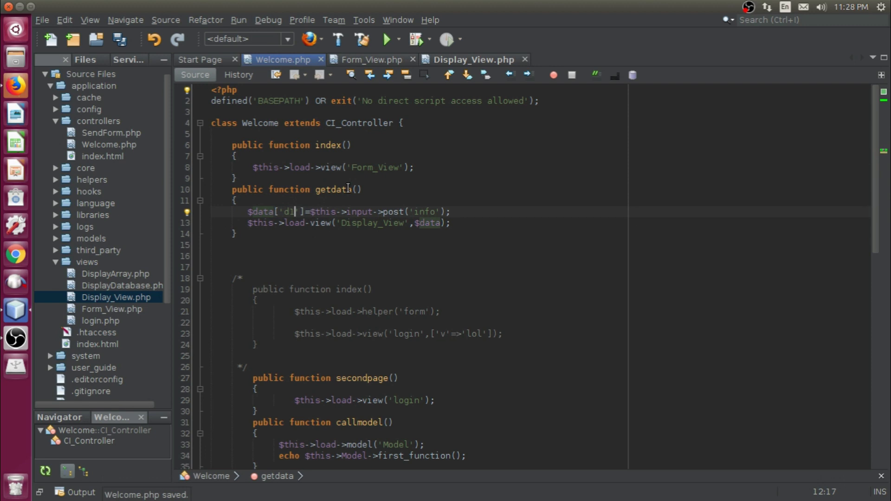
Step: Add echo "We are inside Display view"; above echo $d1; in Display_View.php and save
left_click(474, 59)
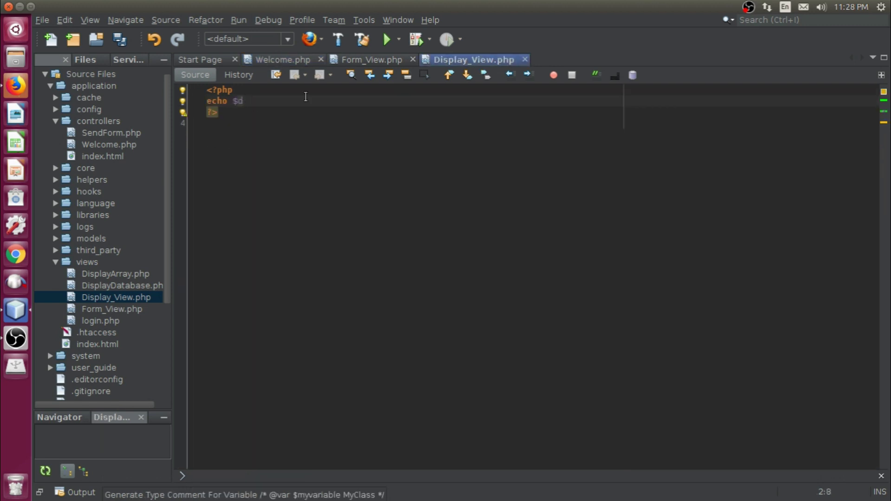
key("ctrl+s")
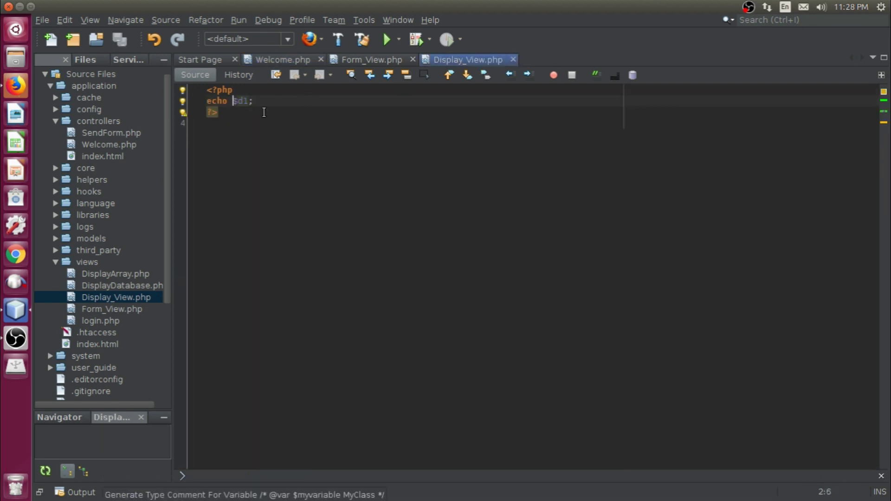
key("Left")
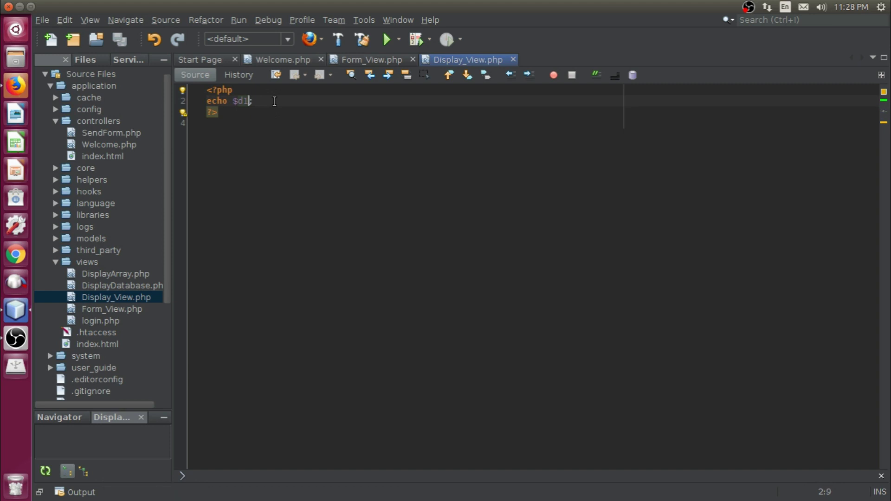
key("Return")
key("ctrl+z")
key("Home")
key("Return")
key("Up")
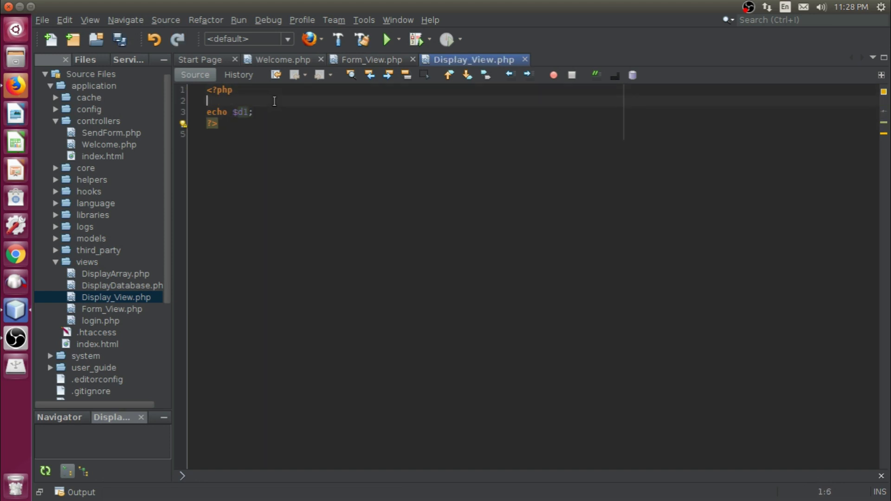
type("echo \"\";")
key("Left")
key("Left")
type("We are inside Displa")
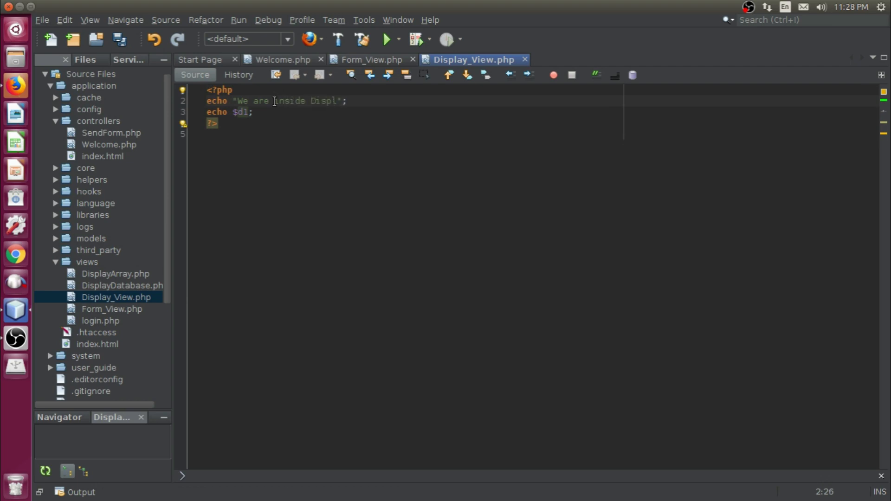
type("y view")
key("ctrl+s")
Step: Reload the form in Firefox and submit IPL, which returns PHP include warnings
key("alt+Tab")
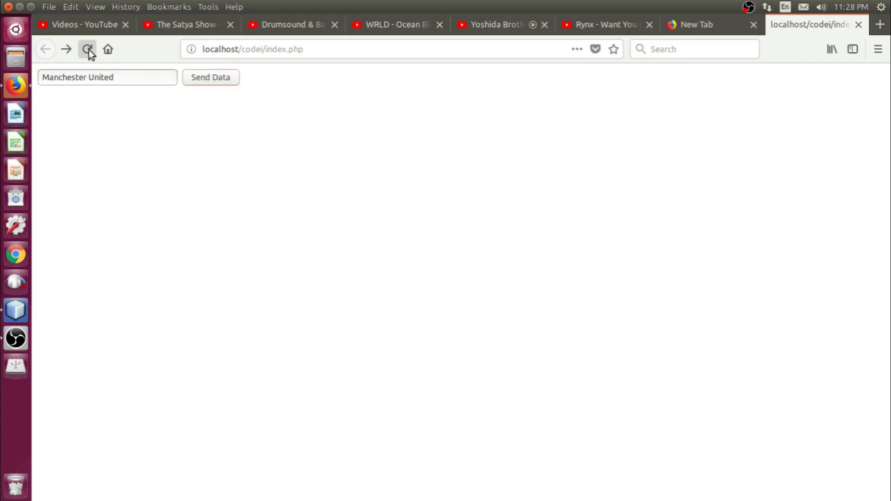
left_click(87, 48)
left_click_drag(114, 77, 42, 78)
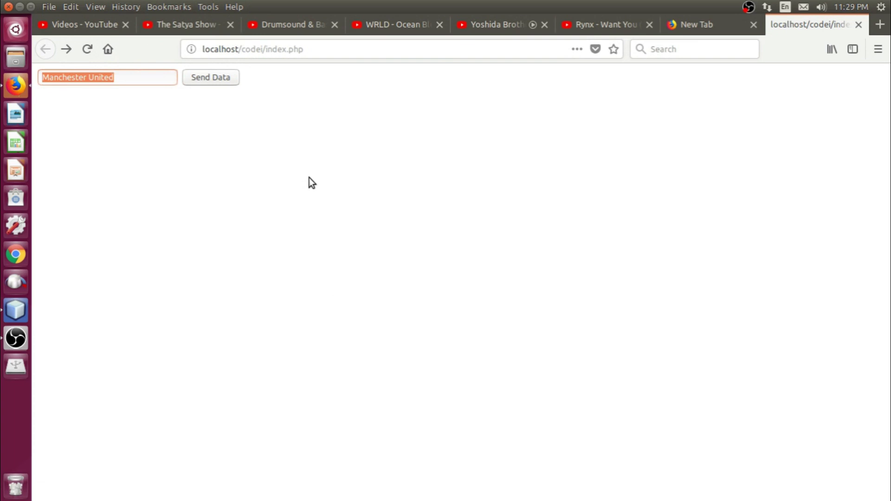
type("IPL")
left_click(223, 79)
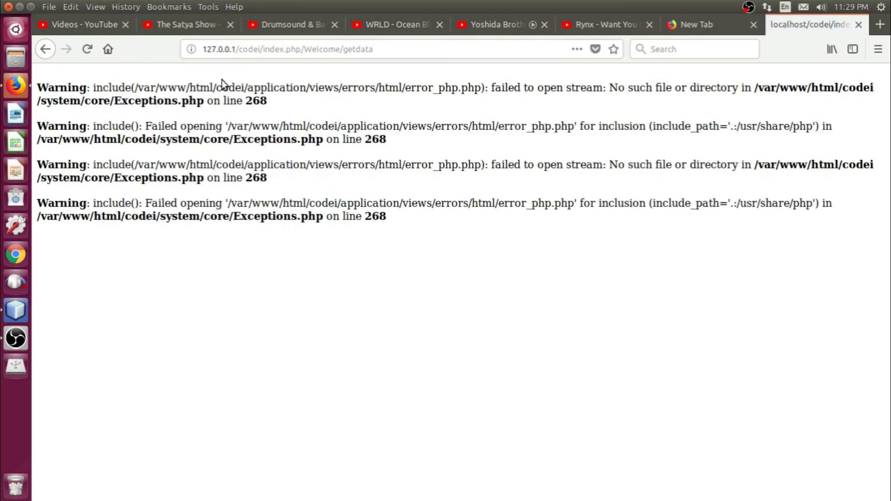
key("alt+Tab")
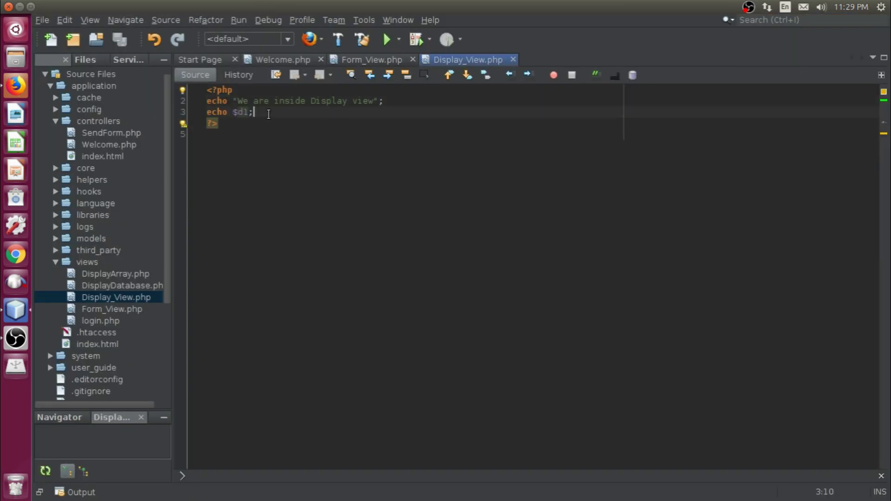
Step: Save the Welcome.php controller after checking line 13
left_click(372, 59)
left_click(280, 61)
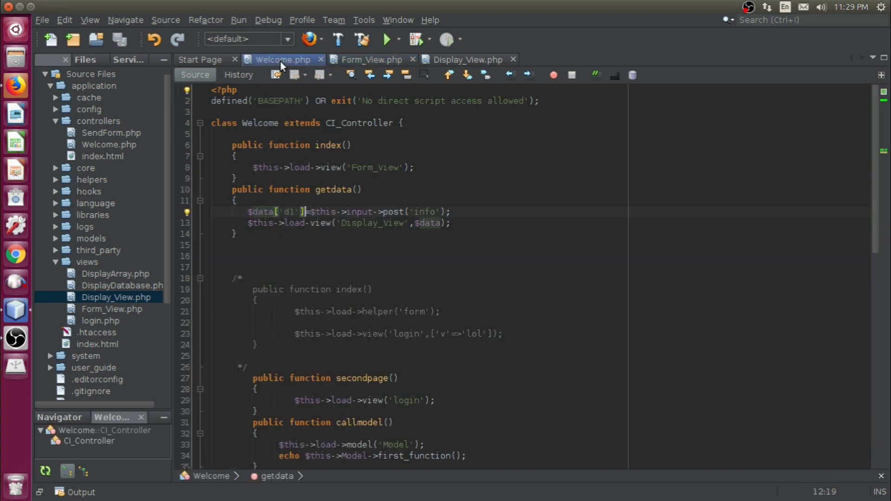
type(">")
left_click(477, 221)
key("ctrl+s")
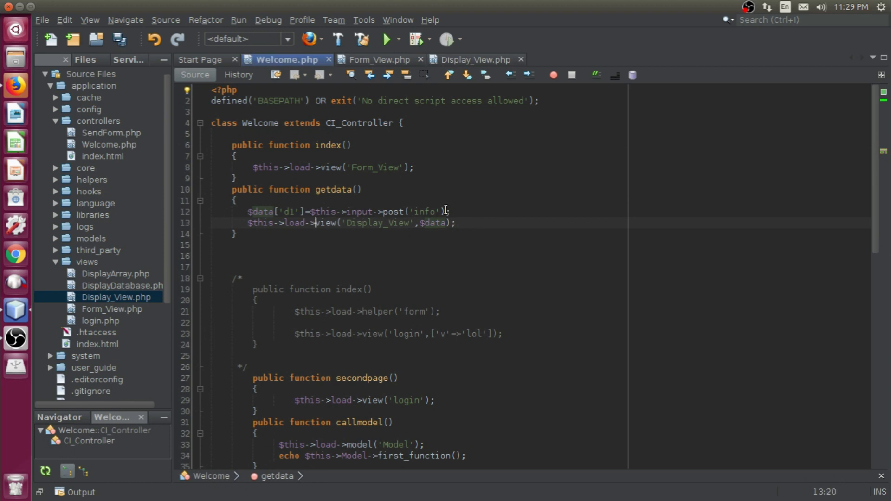
Step: Resubmit the form with BPL and confirm 'We are inside Display viewBPL' appears
key("alt+Tab")
left_click(46, 49)
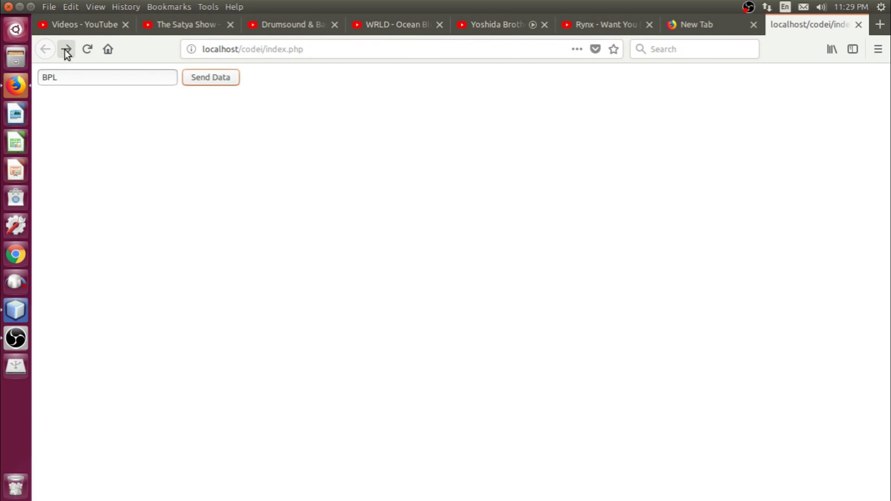
double_click(63, 79)
left_click(210, 77)
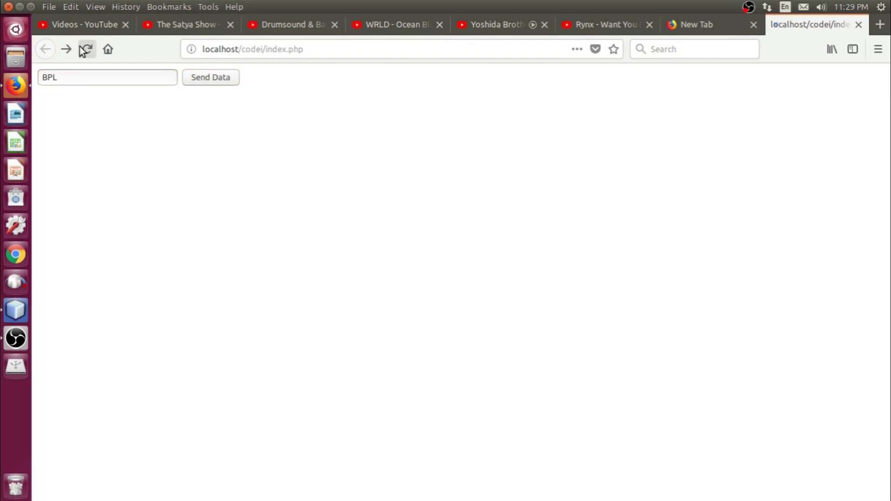
left_click_drag(203, 78, 171, 73)
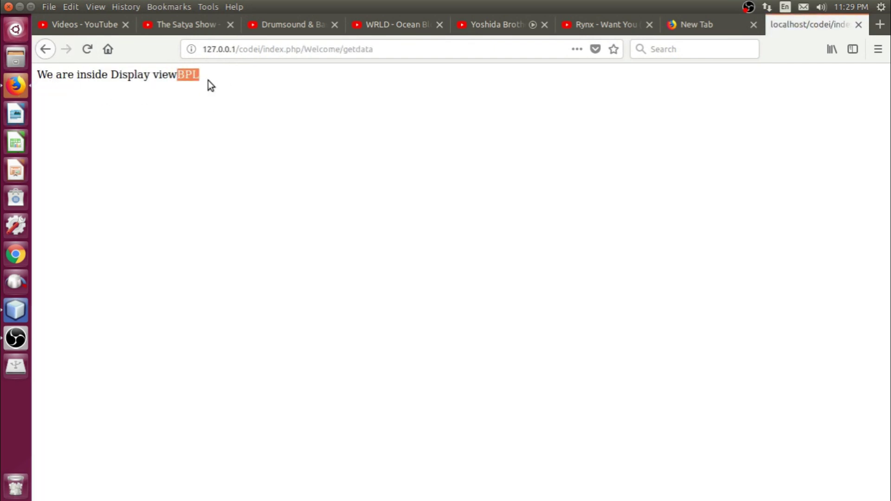
left_click(179, 75)
key("alt+Tab")
left_click(489, 223)
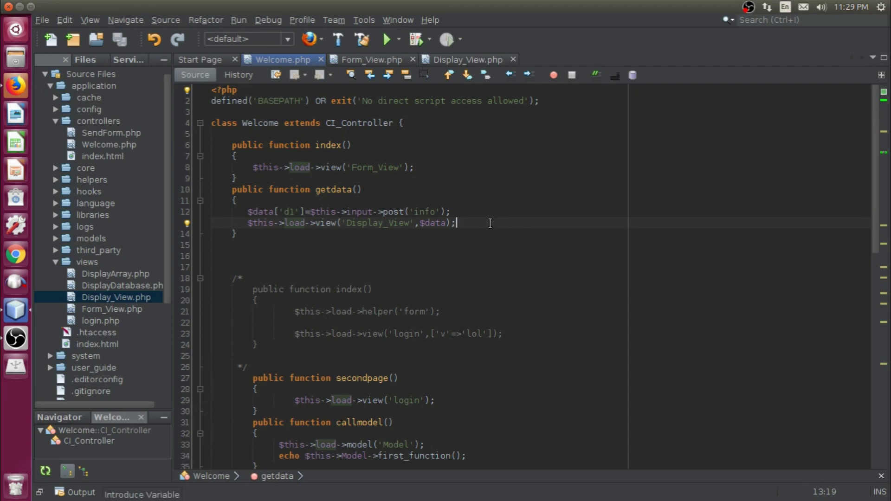